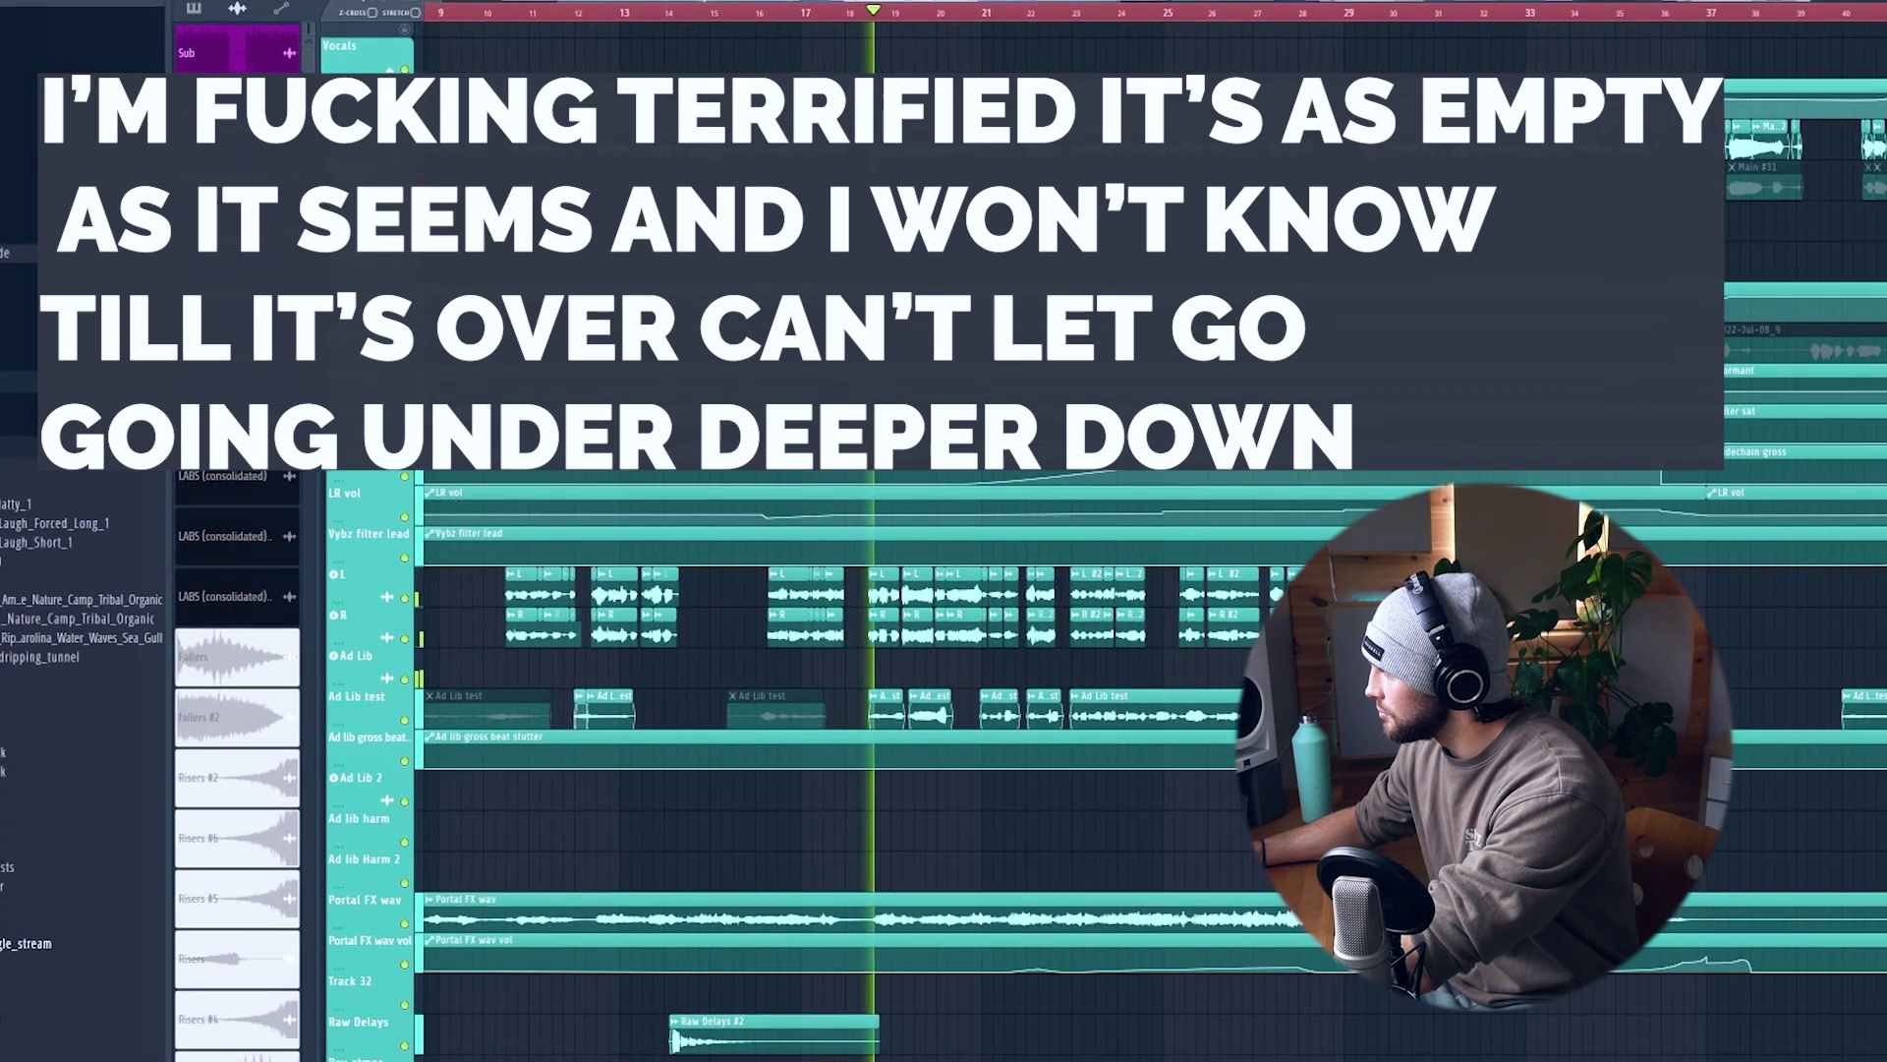
pyautogui.scroll(5, 1003, 18)
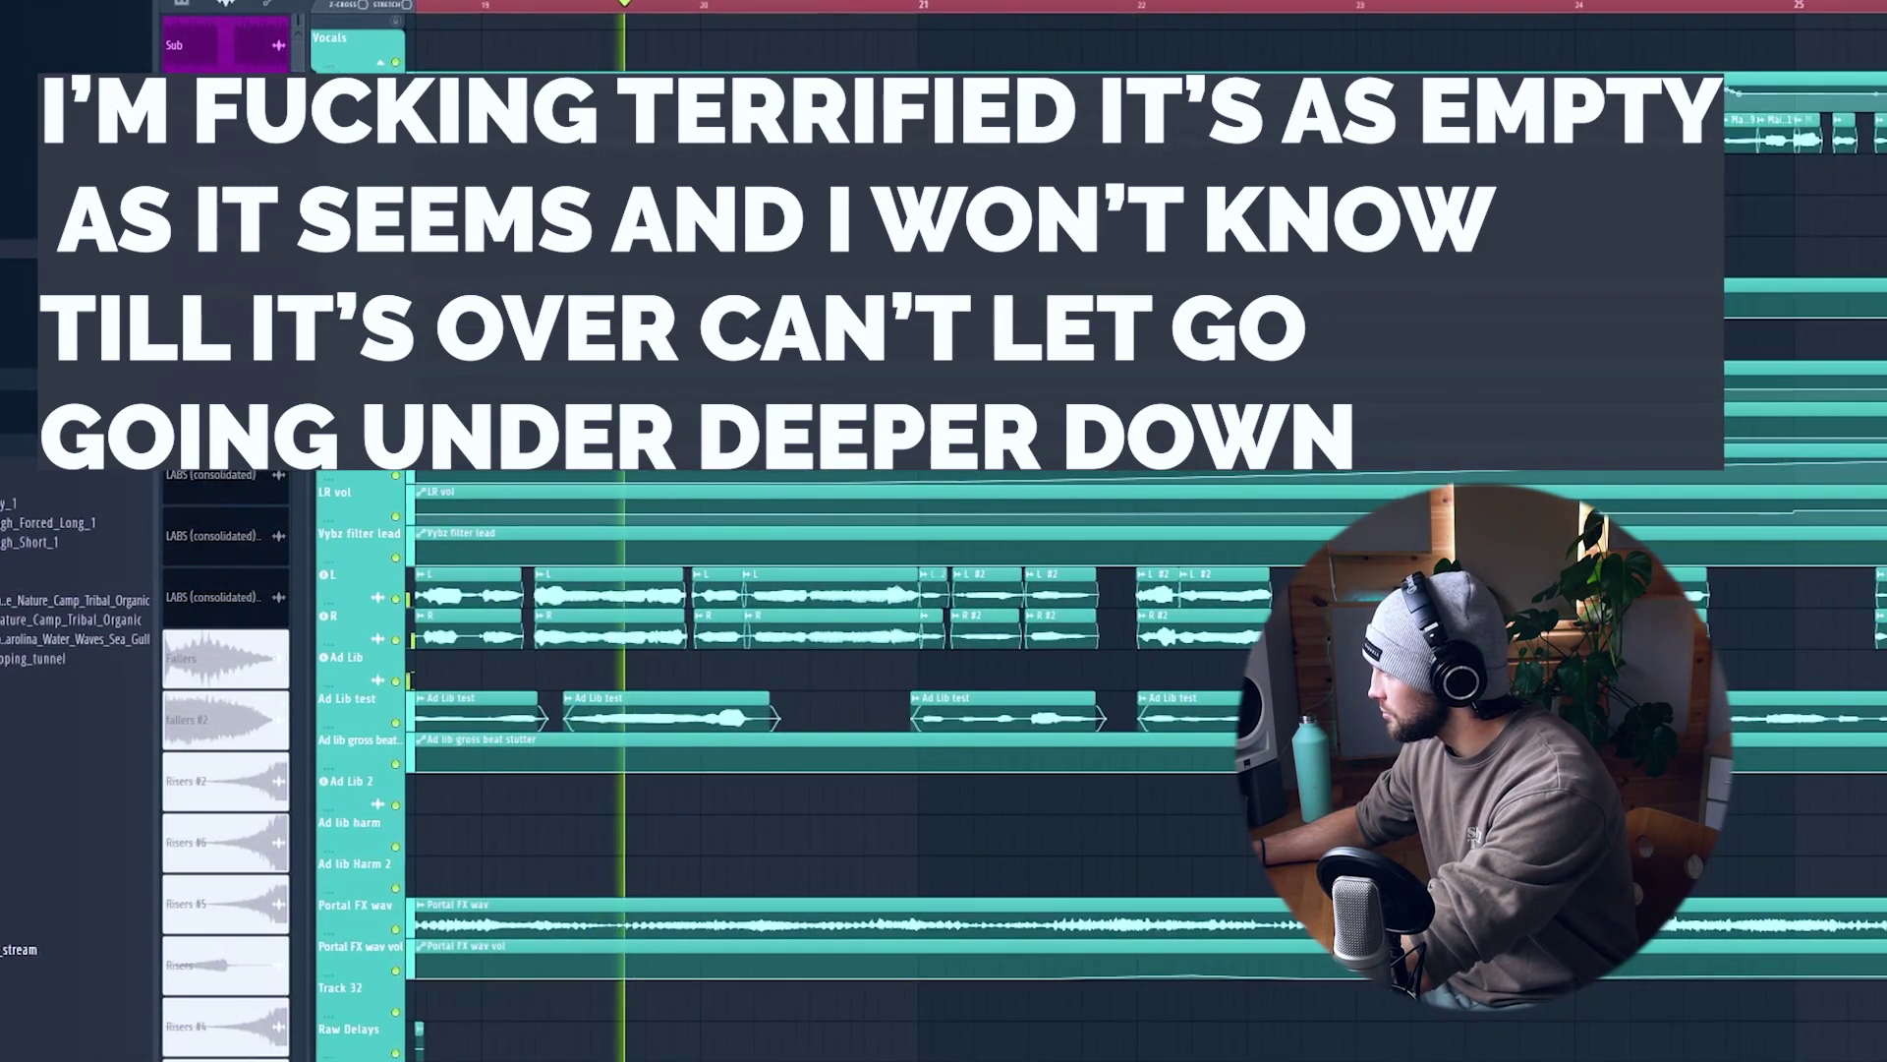
pyautogui.scroll(2, 978, 5)
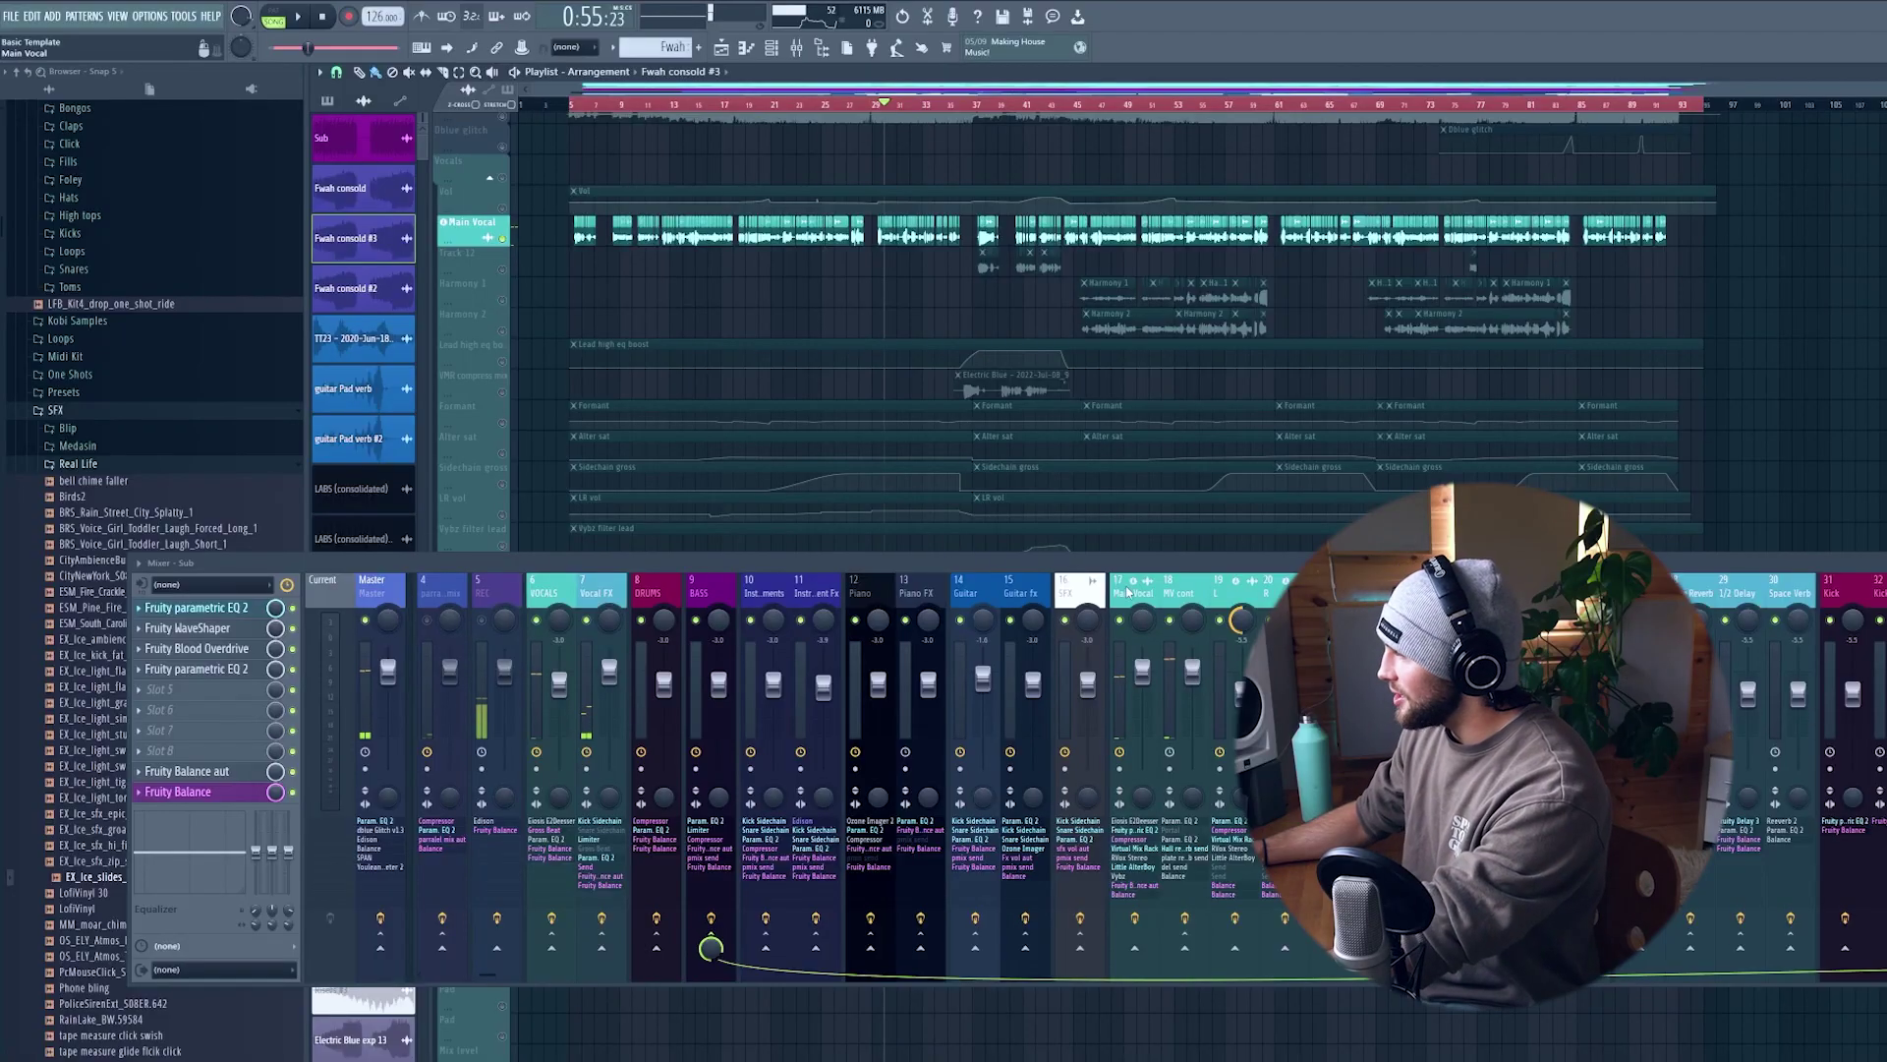
# - Inspect the Main Vocal mixer track's effects chain: Eiosis E2Deesser, Fruity parametric EQ 2, Fruity Compressor and Little AlterBoy, closing Little AlterBoy
pyautogui.click(1128, 594)
pyautogui.click(220, 609)
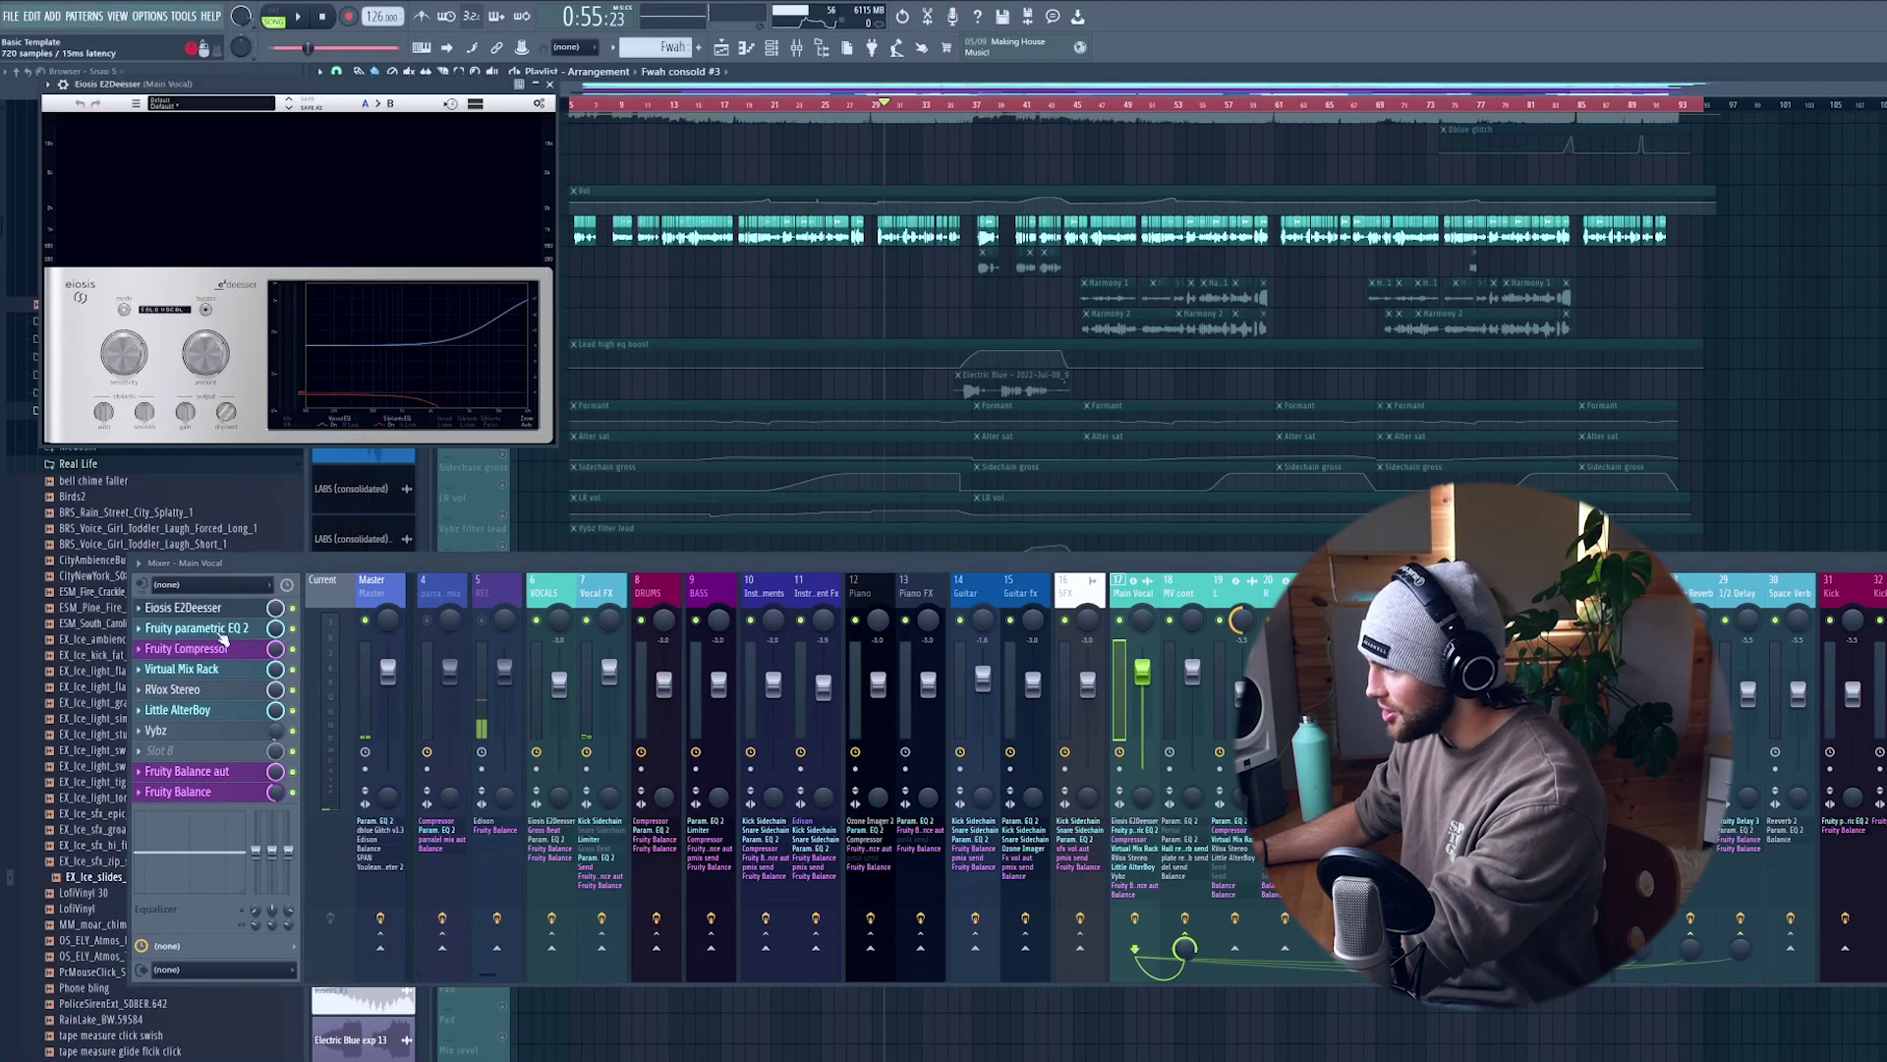
pyautogui.click(221, 631)
pyautogui.click(221, 653)
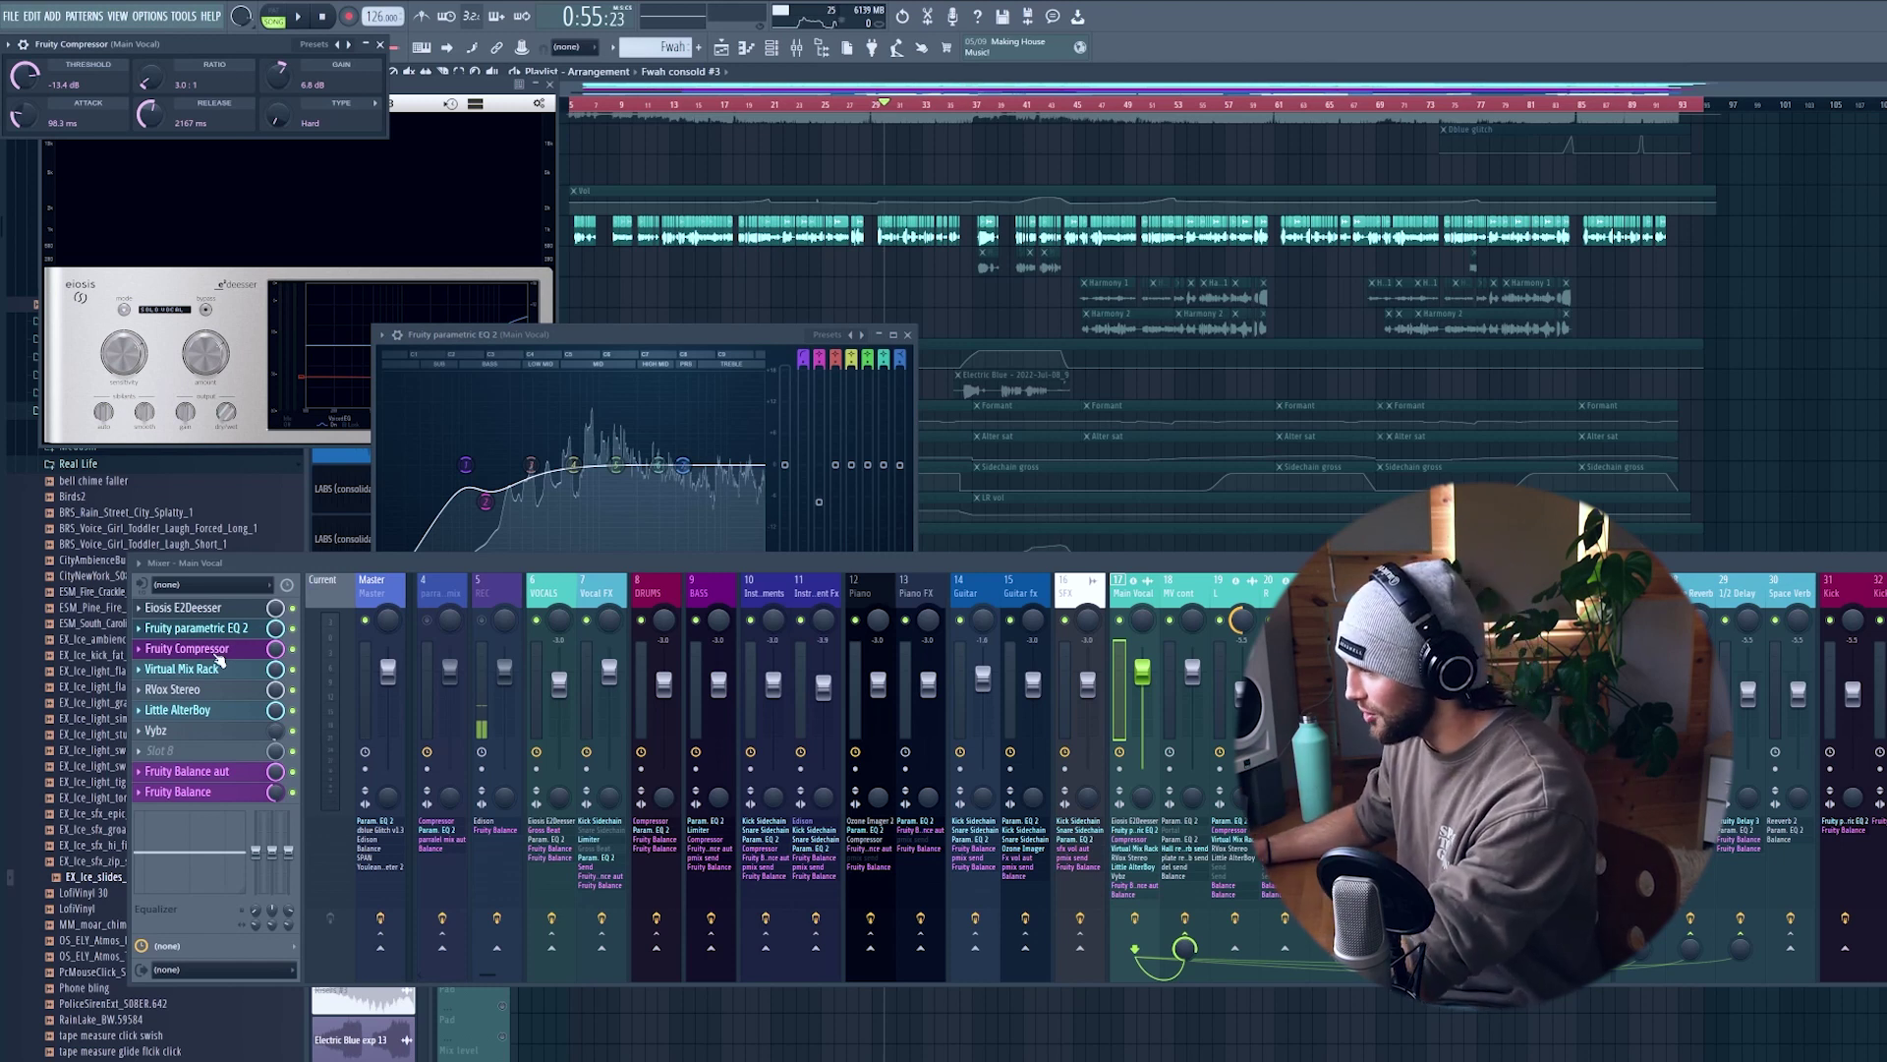
pyautogui.click(201, 713)
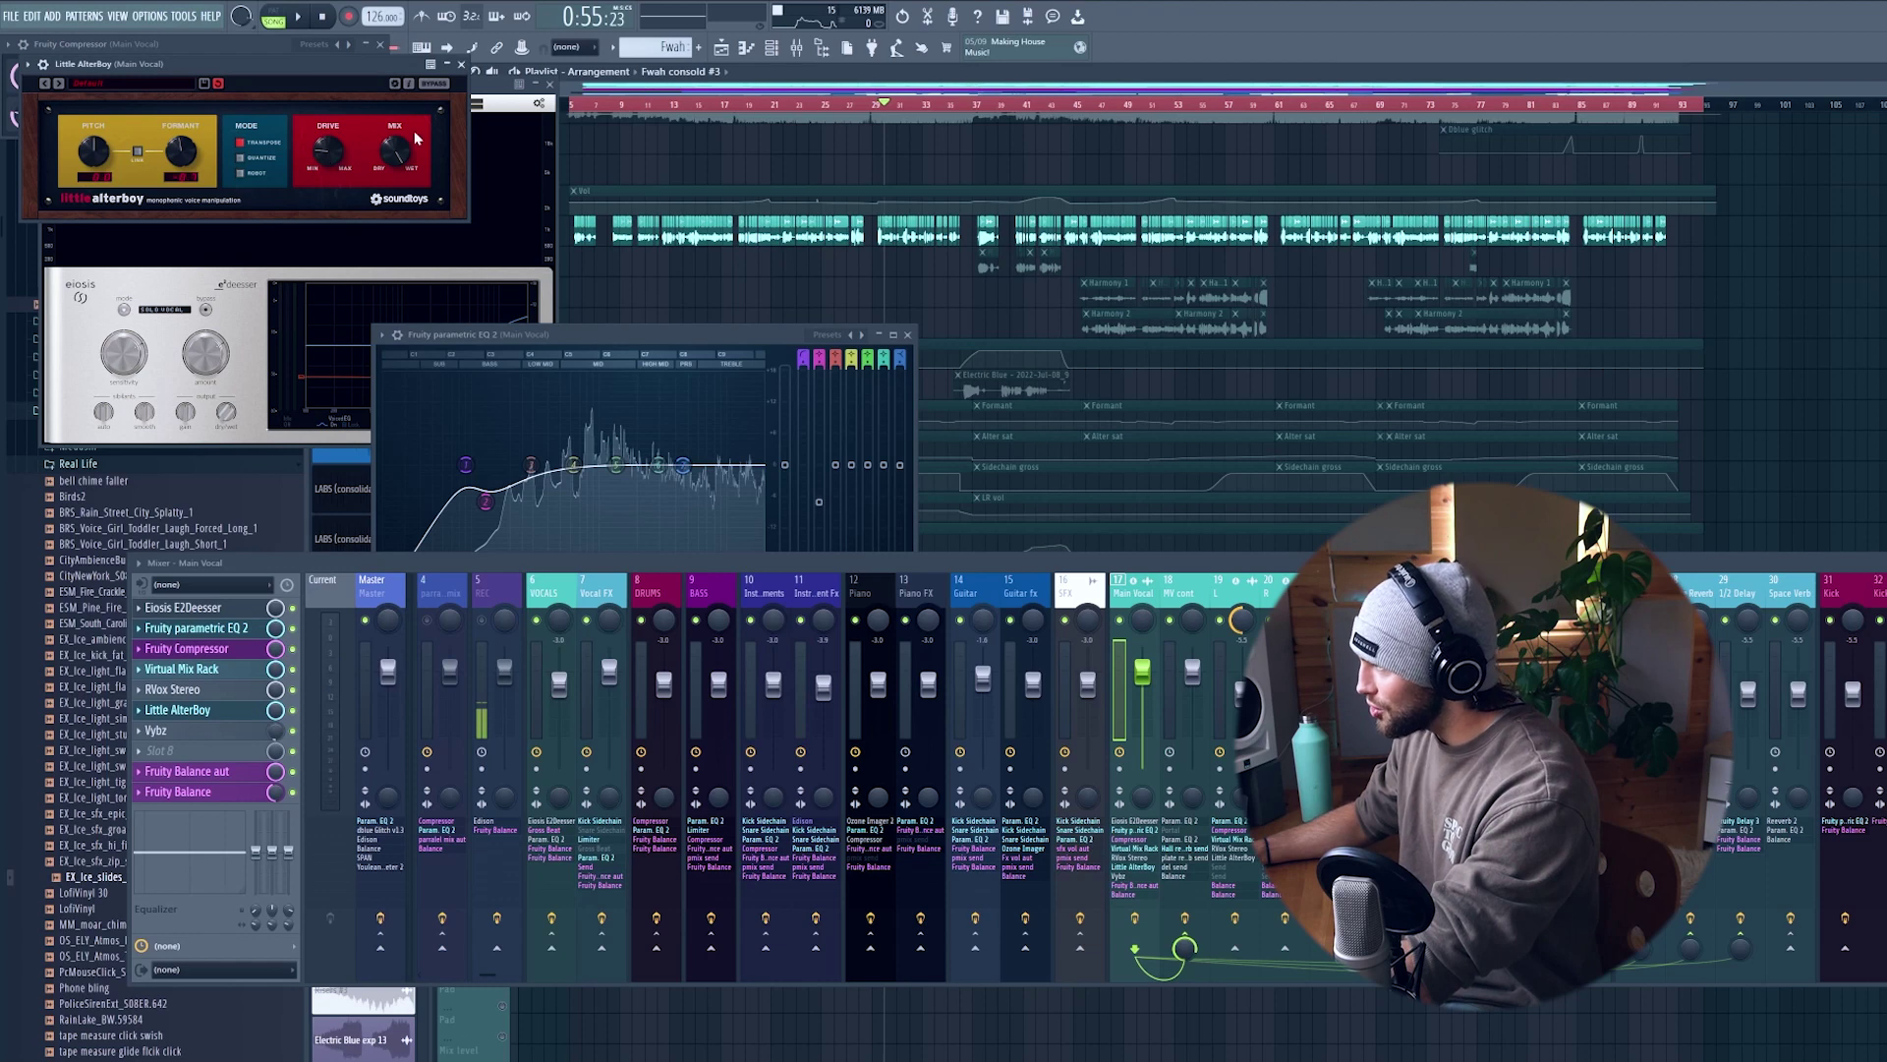
pyautogui.click(461, 65)
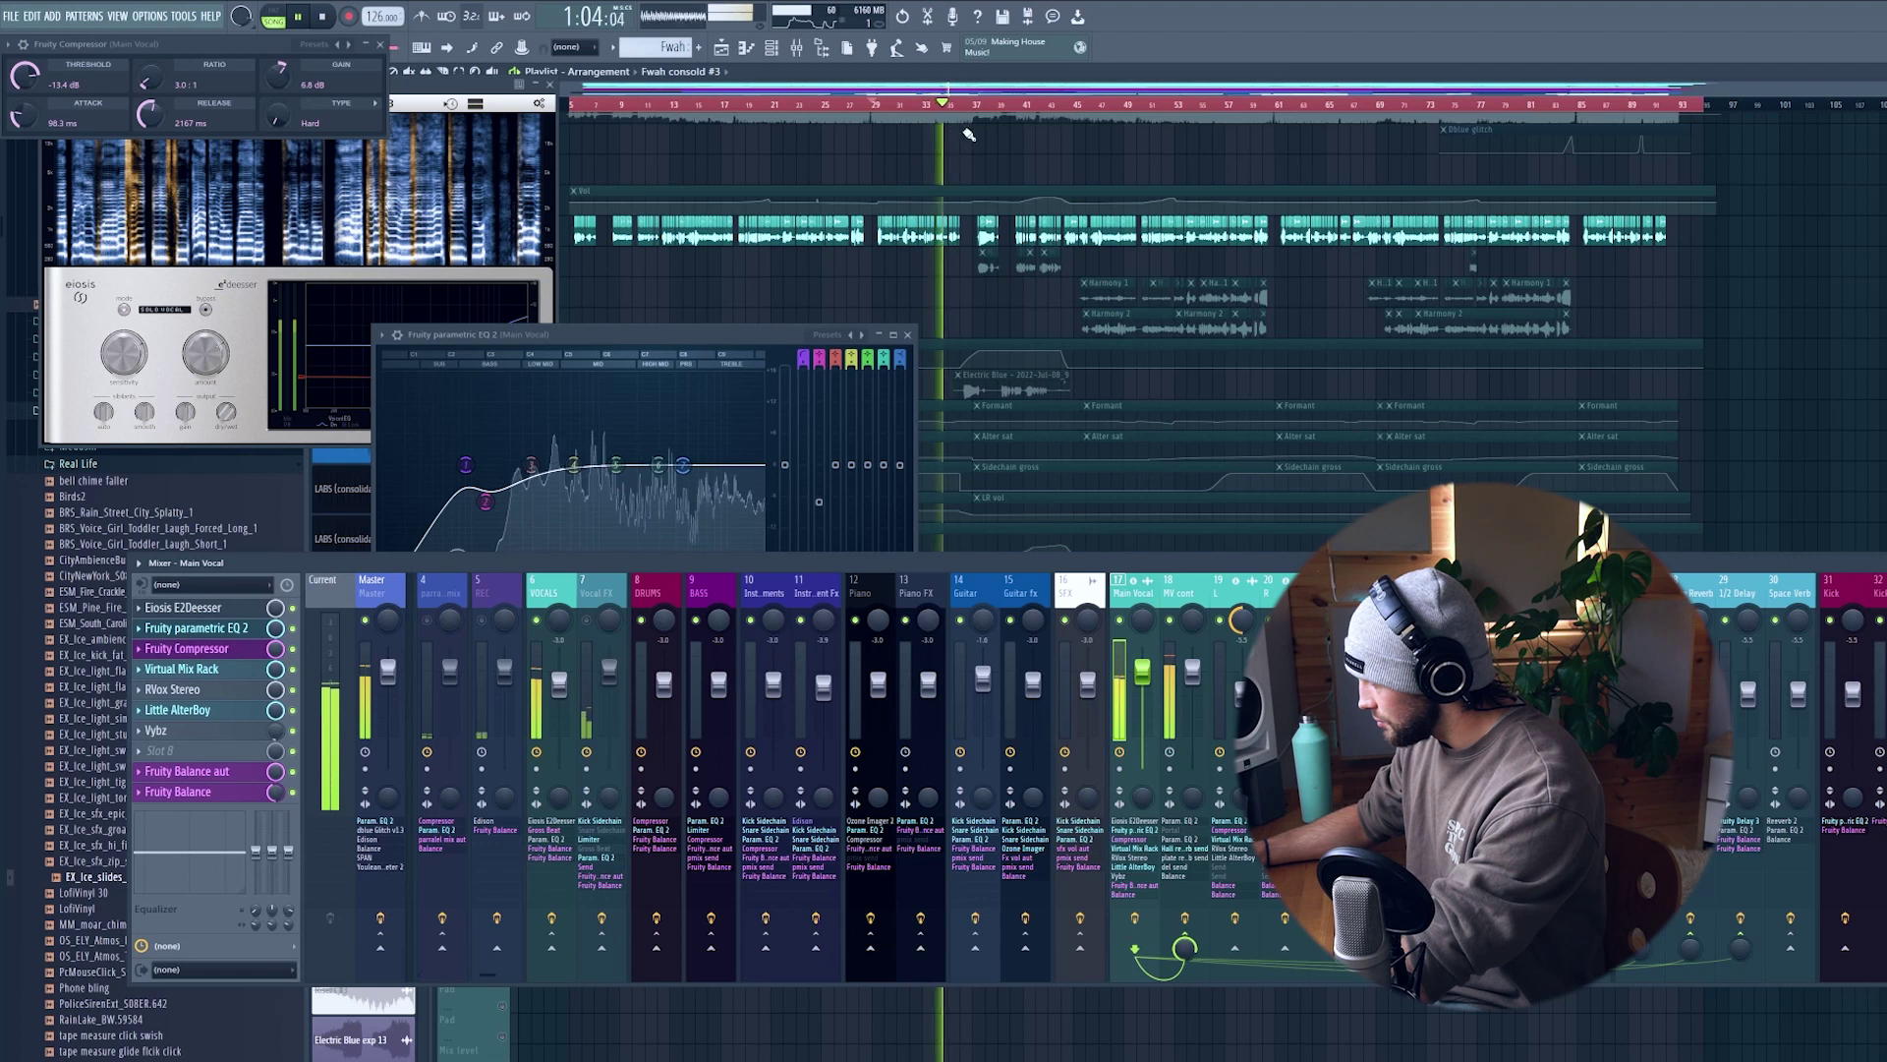
# - Solo the Ad Lib 2 track in the playlist and unmute Ad Lib test to hear both ad-lib tracks
pyautogui.scroll(4, 941, 110)
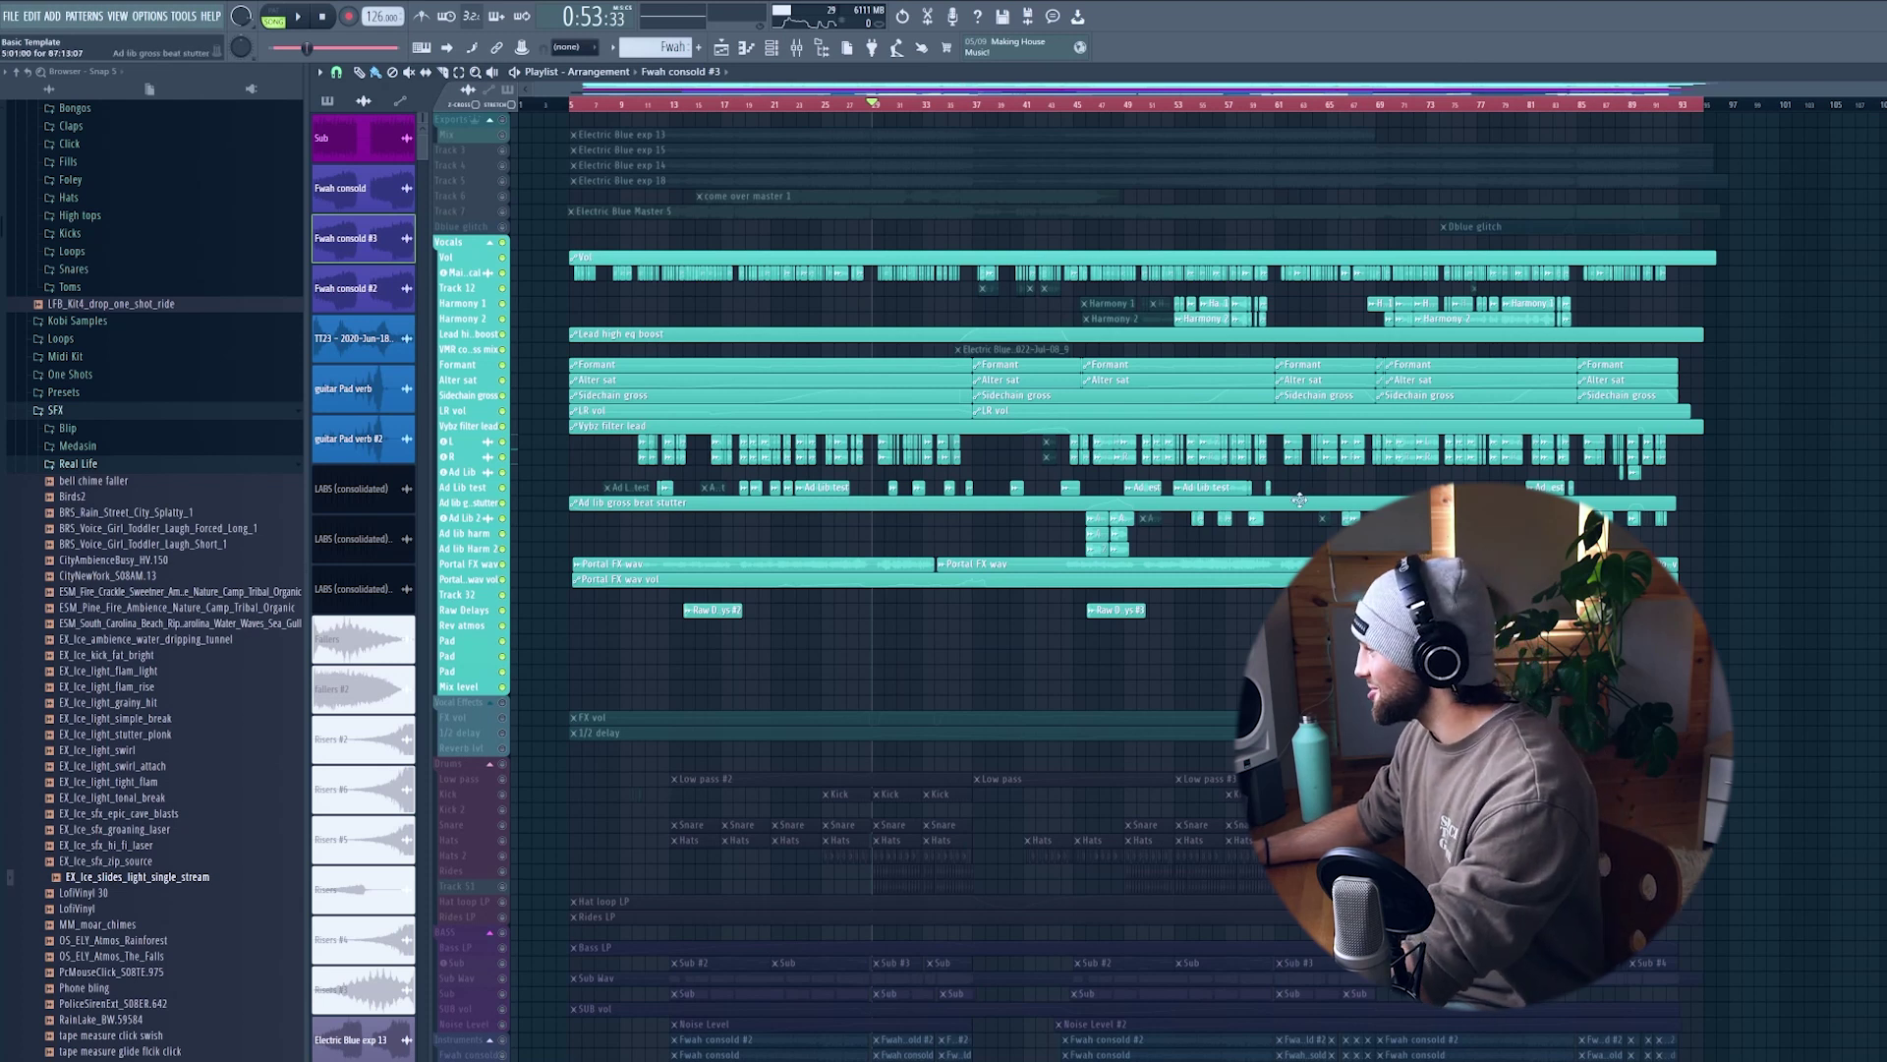
pyautogui.scroll(4, 1300, 499)
pyautogui.rightClick(507, 329)
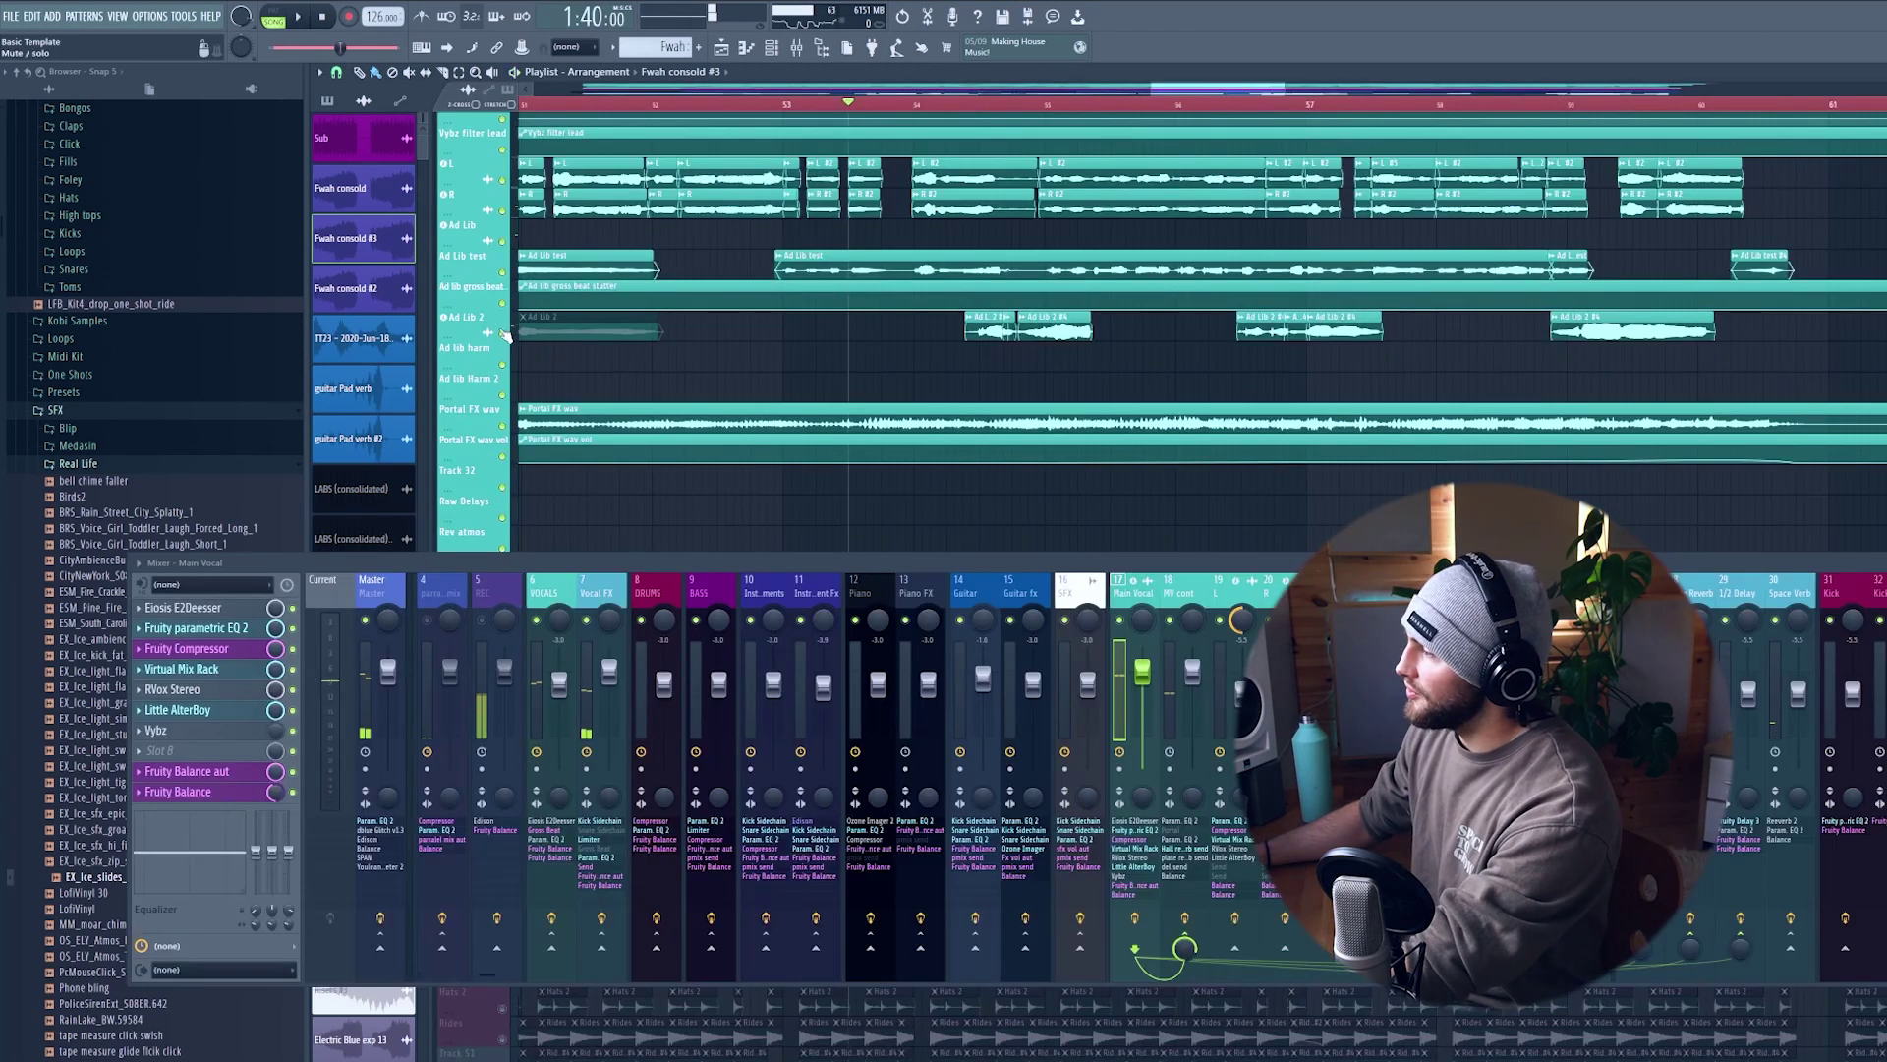
pyautogui.rightClick(505, 334)
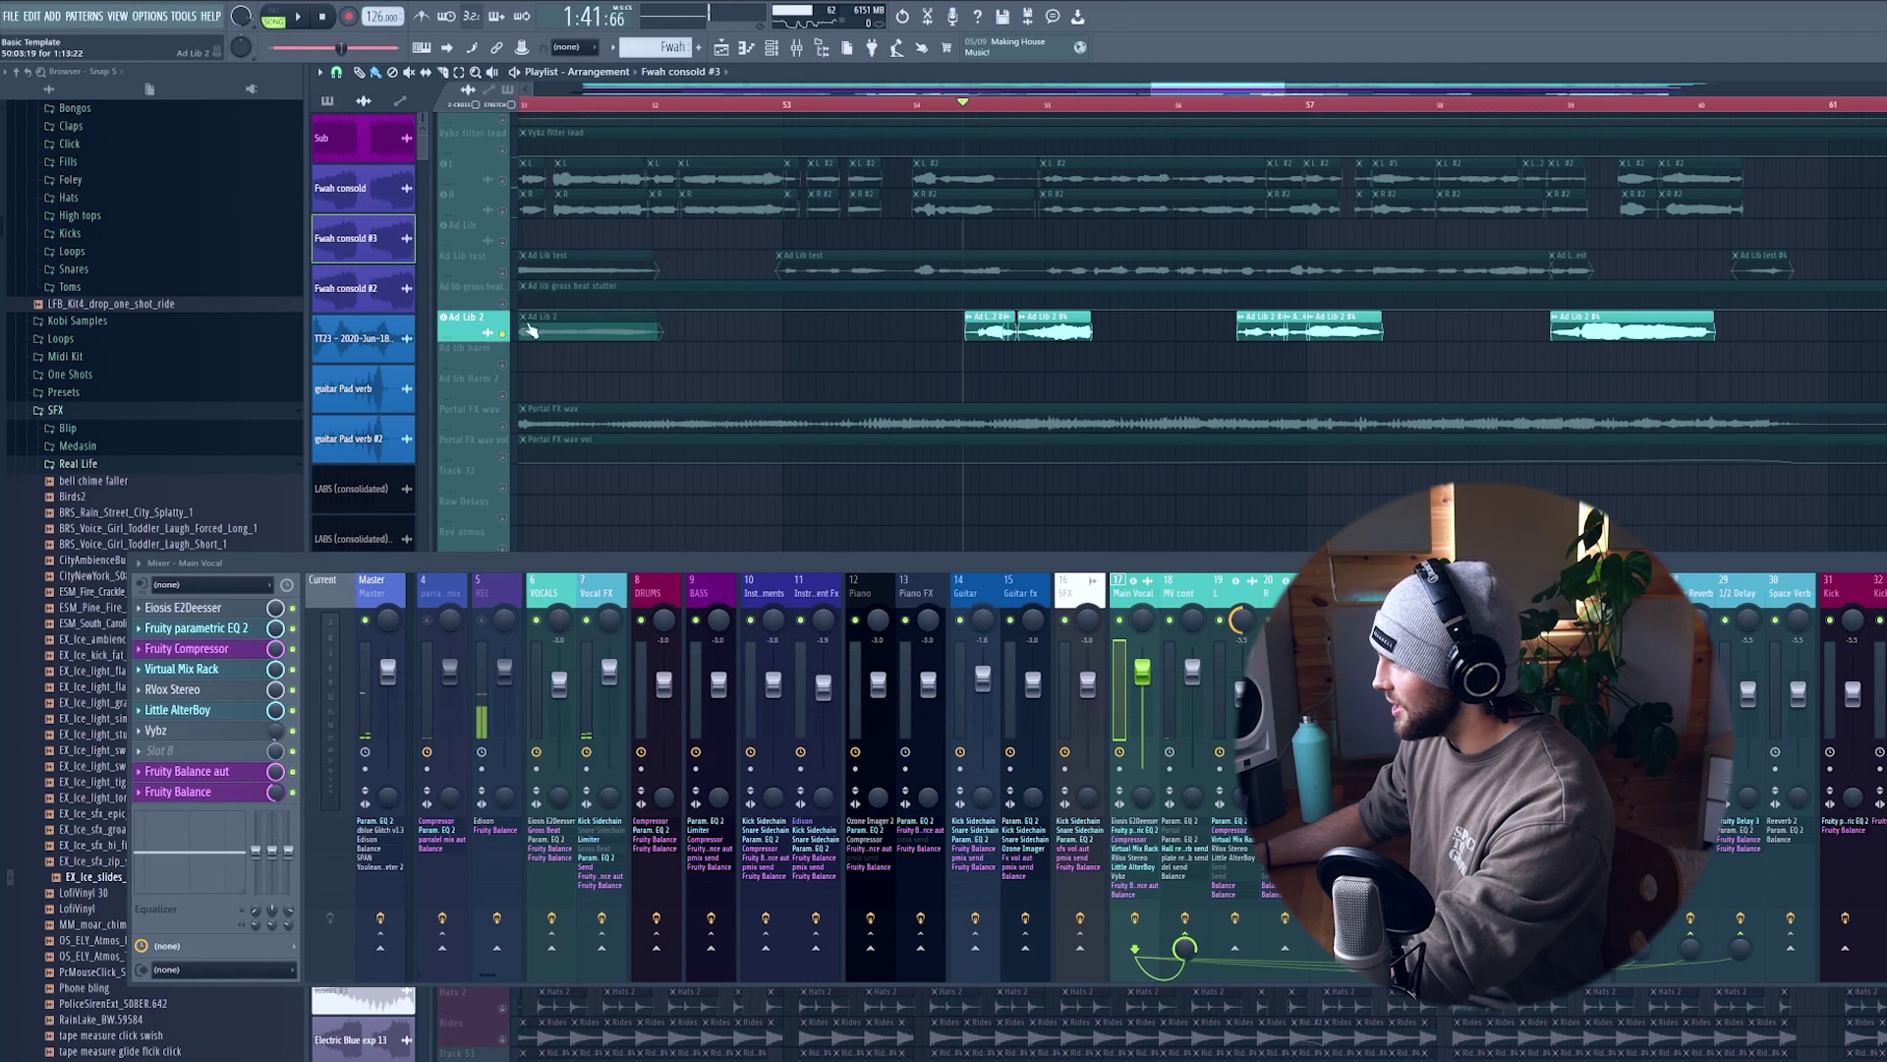
pyautogui.click(503, 273)
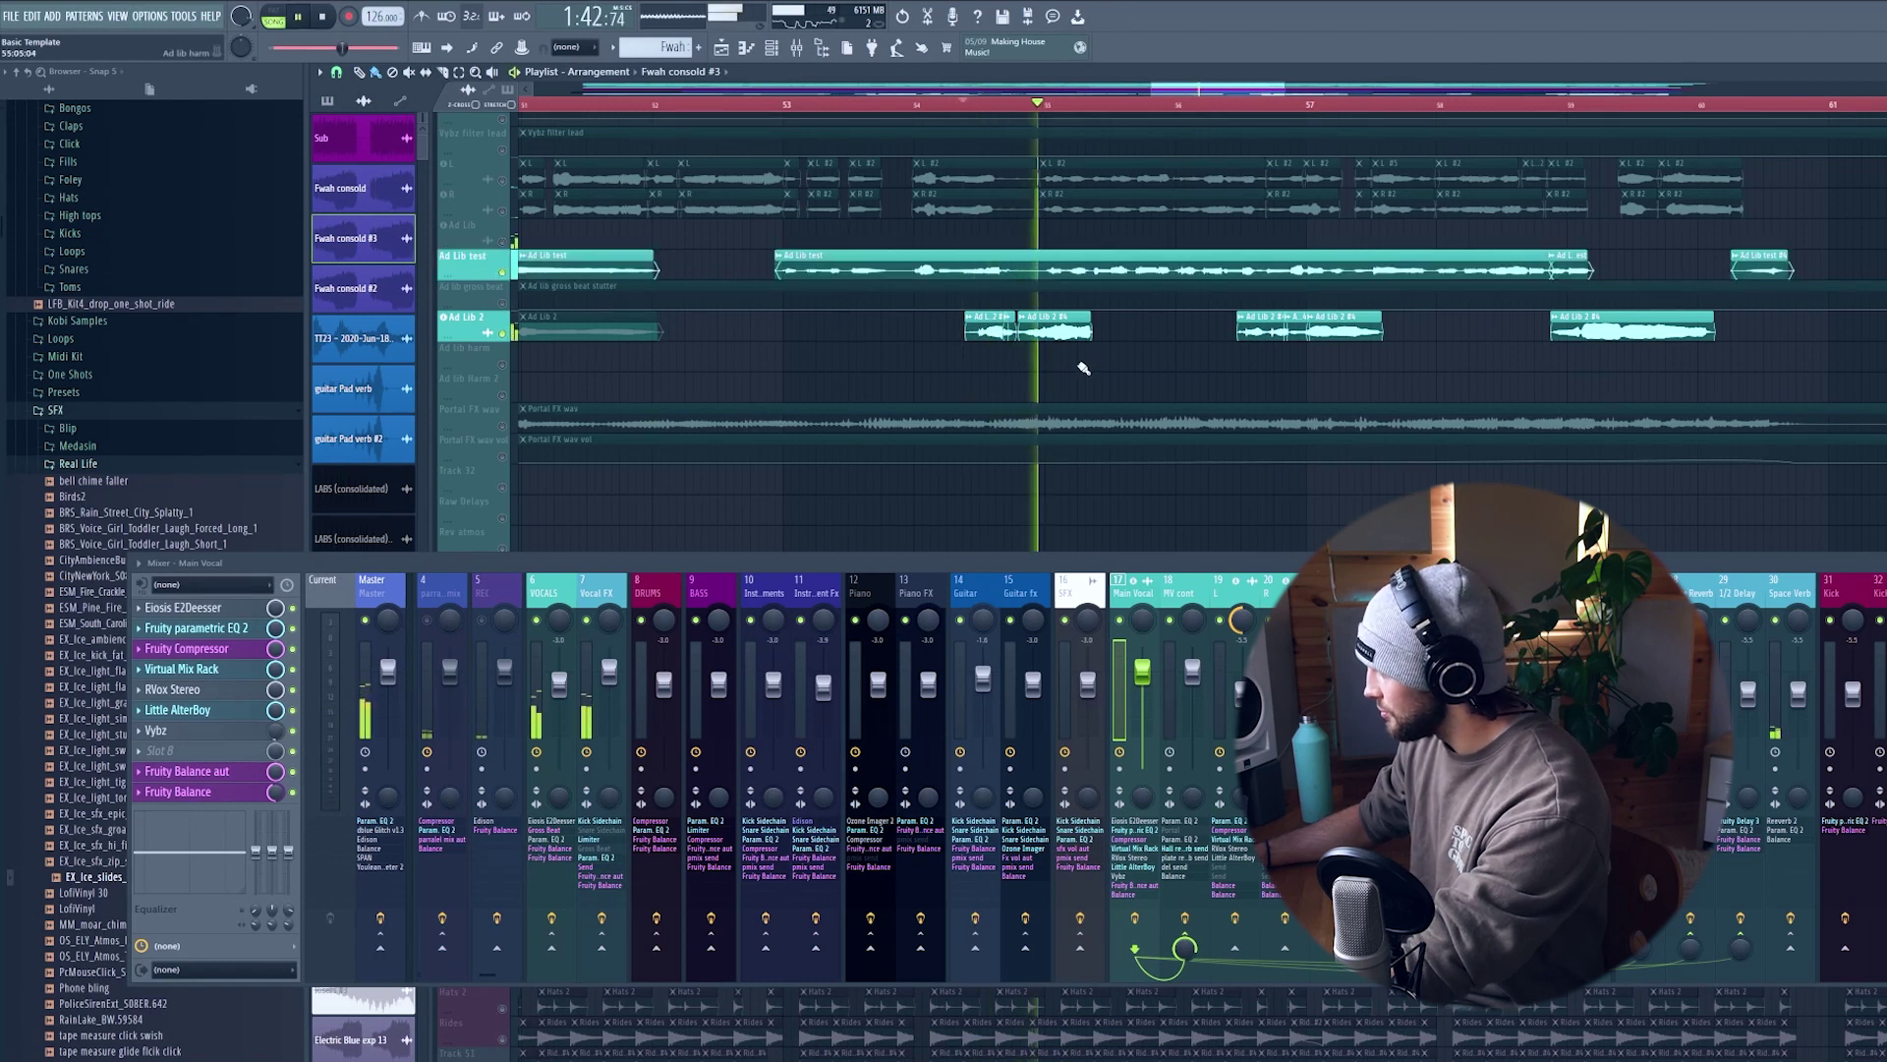
# - Isolate the Portal FX wav track together with its volume automation track and play them
pyautogui.scroll(4, 550, 443)
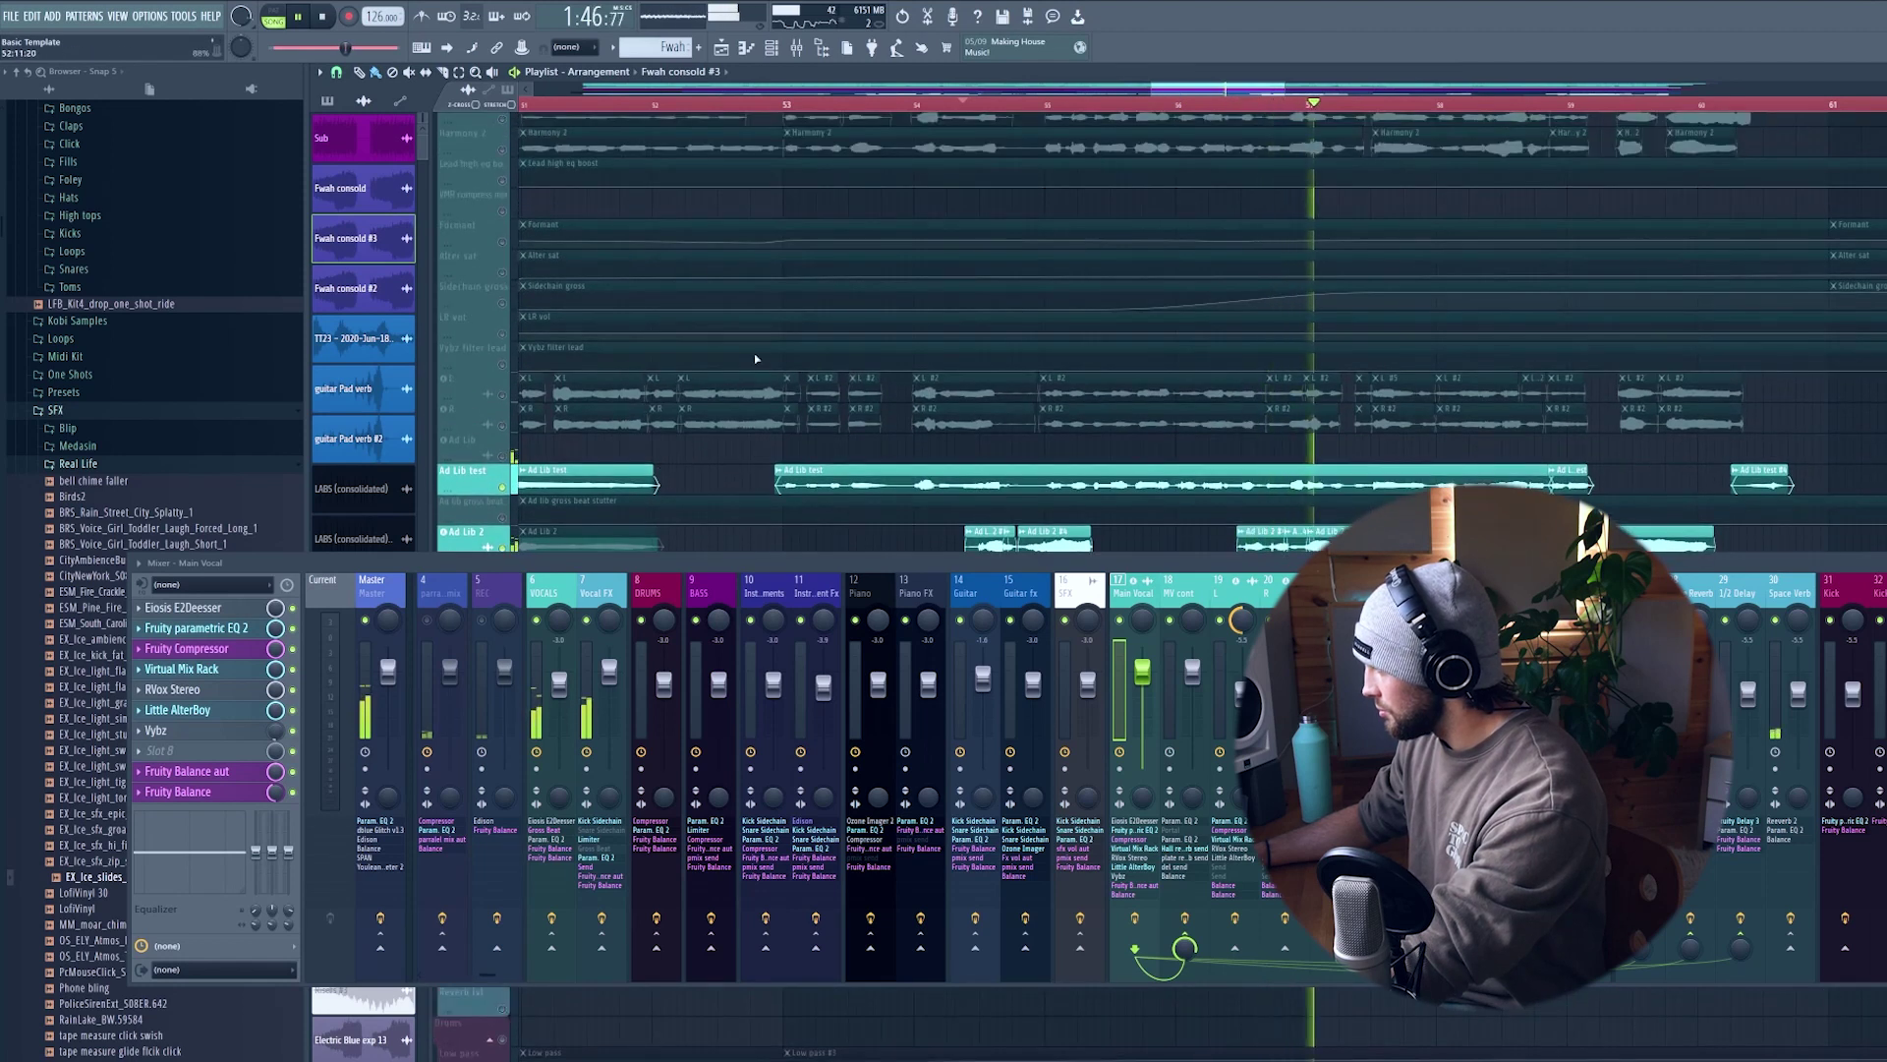
pyautogui.scroll(-2, 674, 372)
pyautogui.click(507, 334)
pyautogui.click(505, 364)
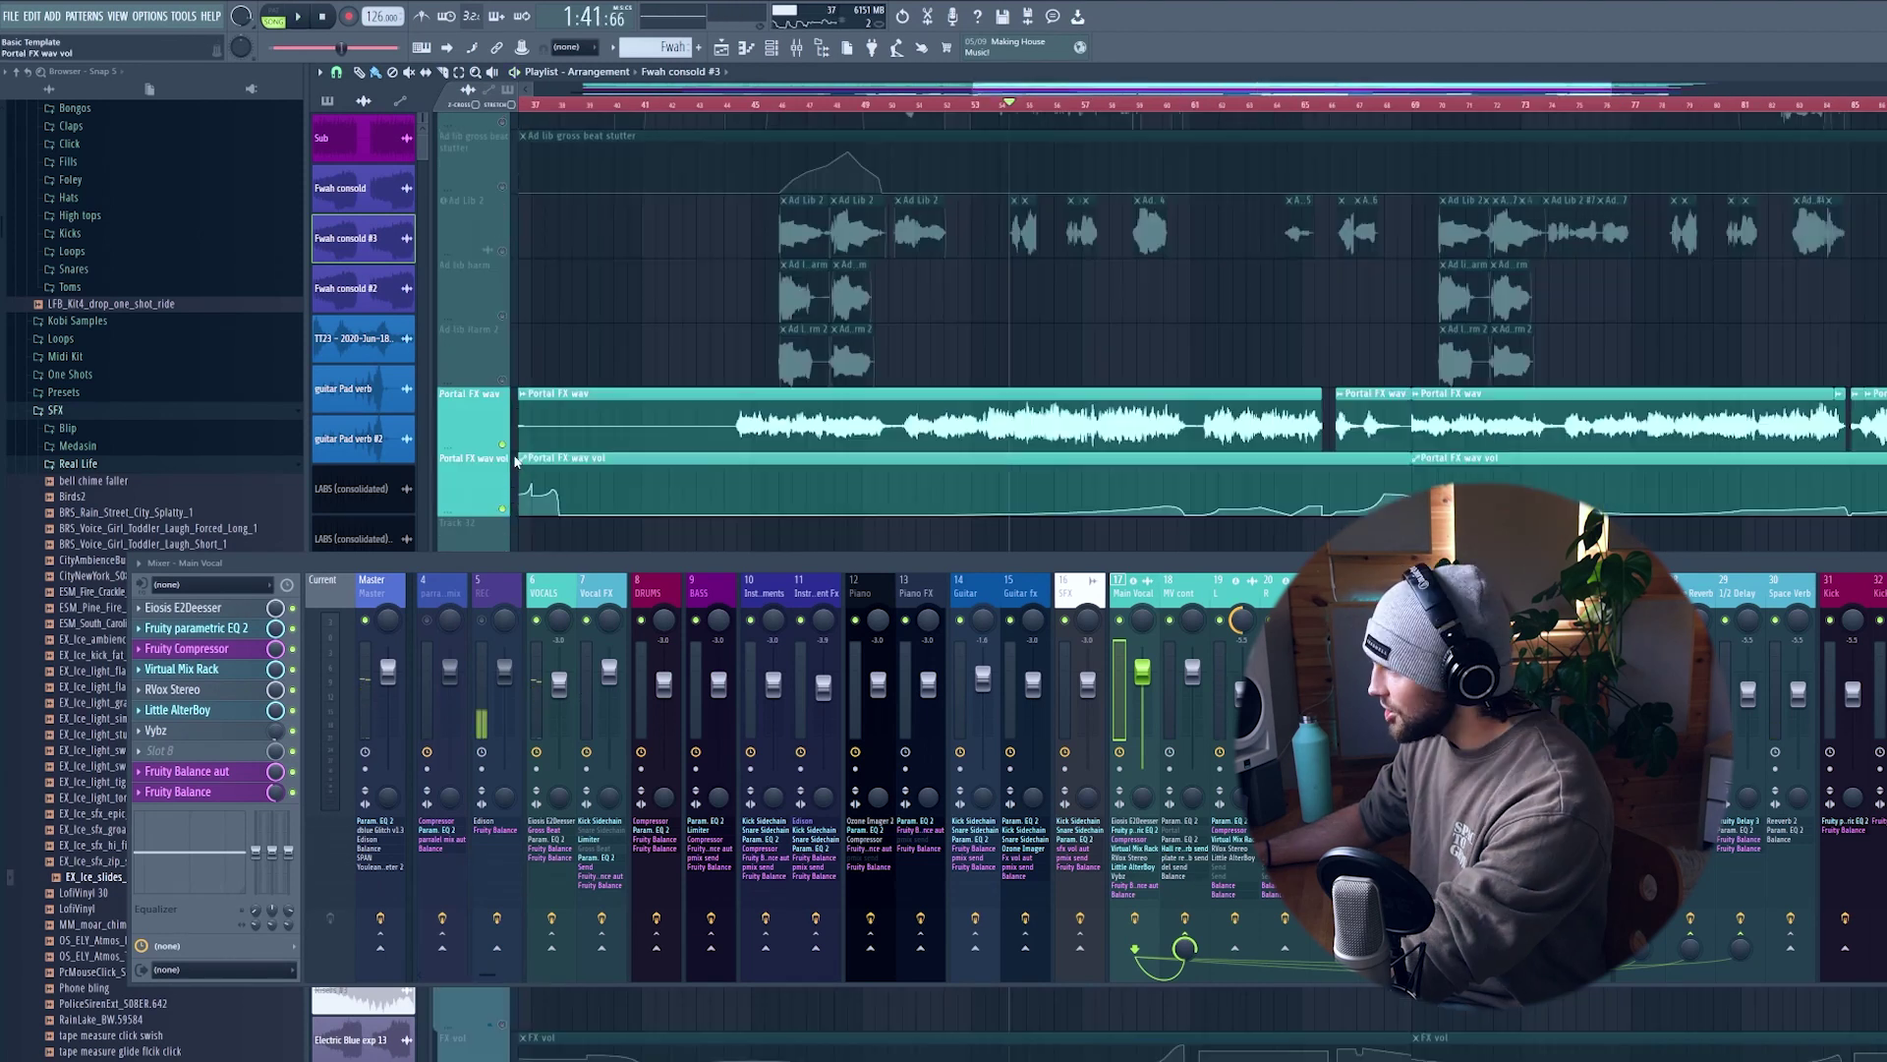
pyautogui.click(510, 454)
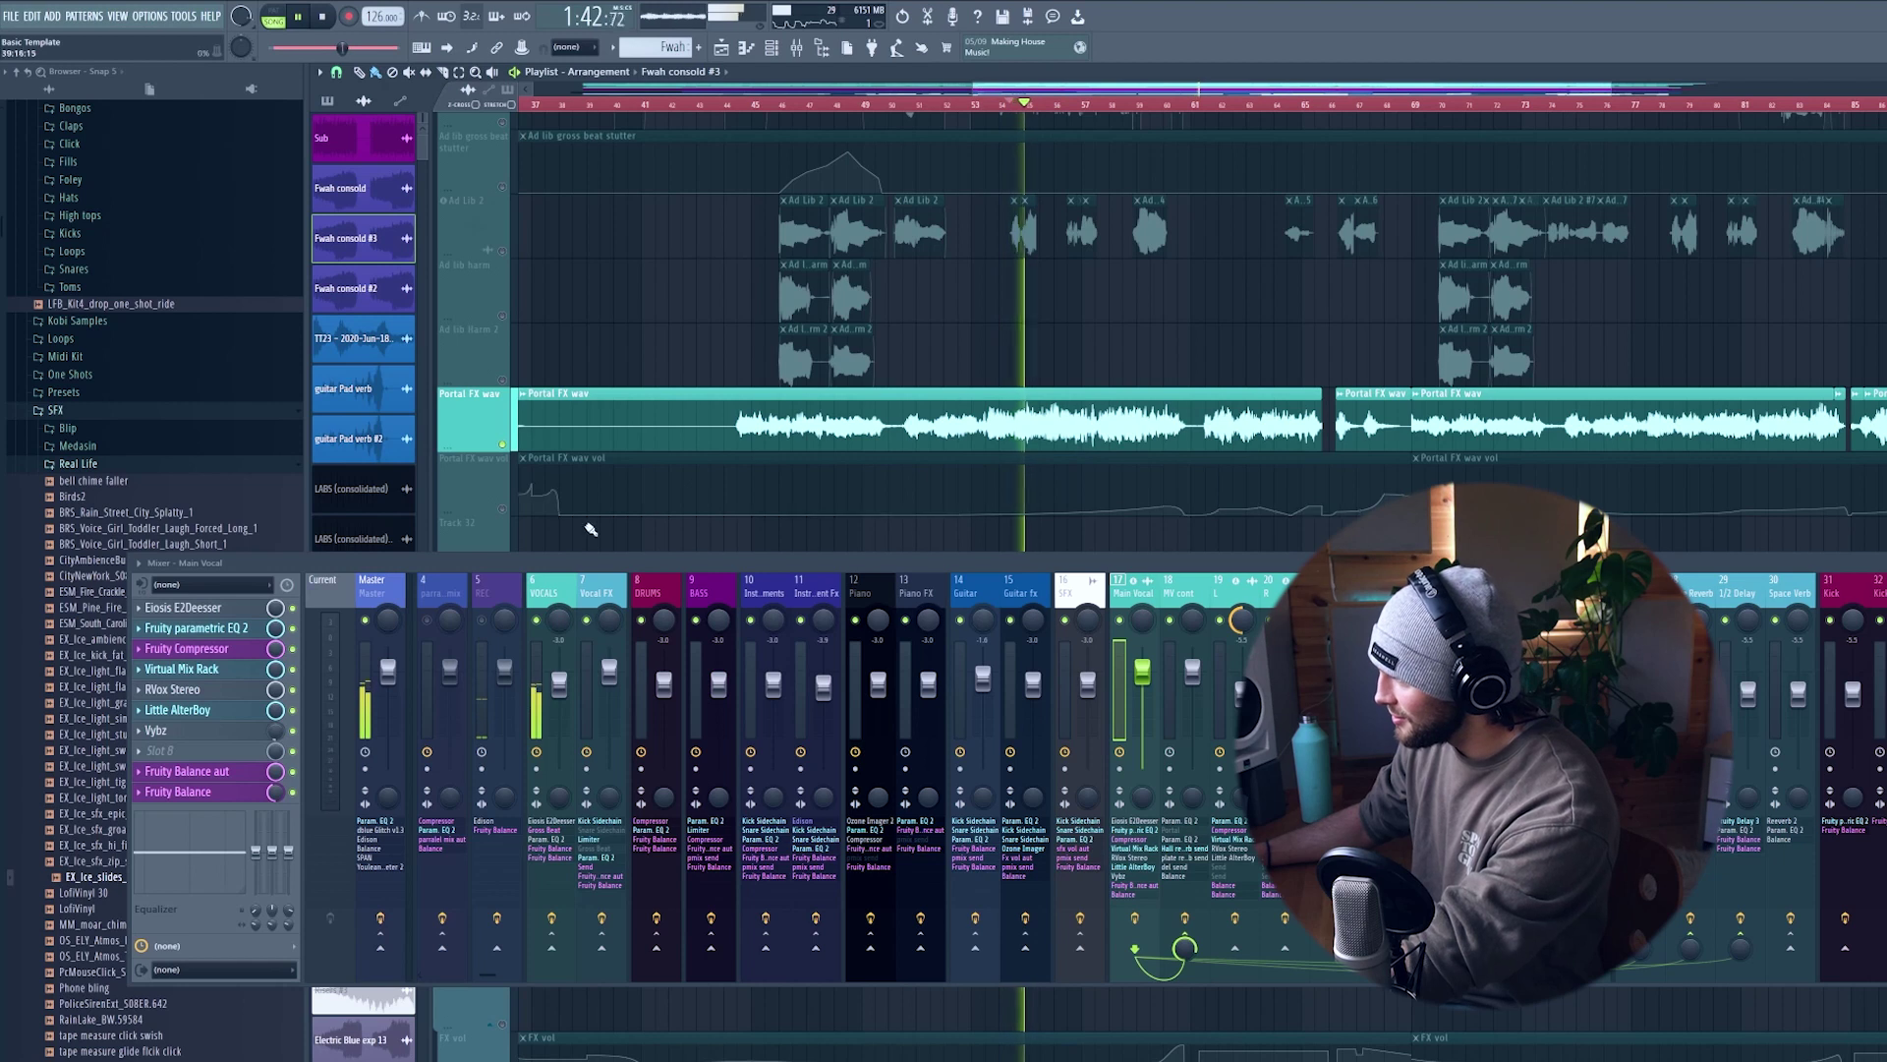
pyautogui.click(502, 512)
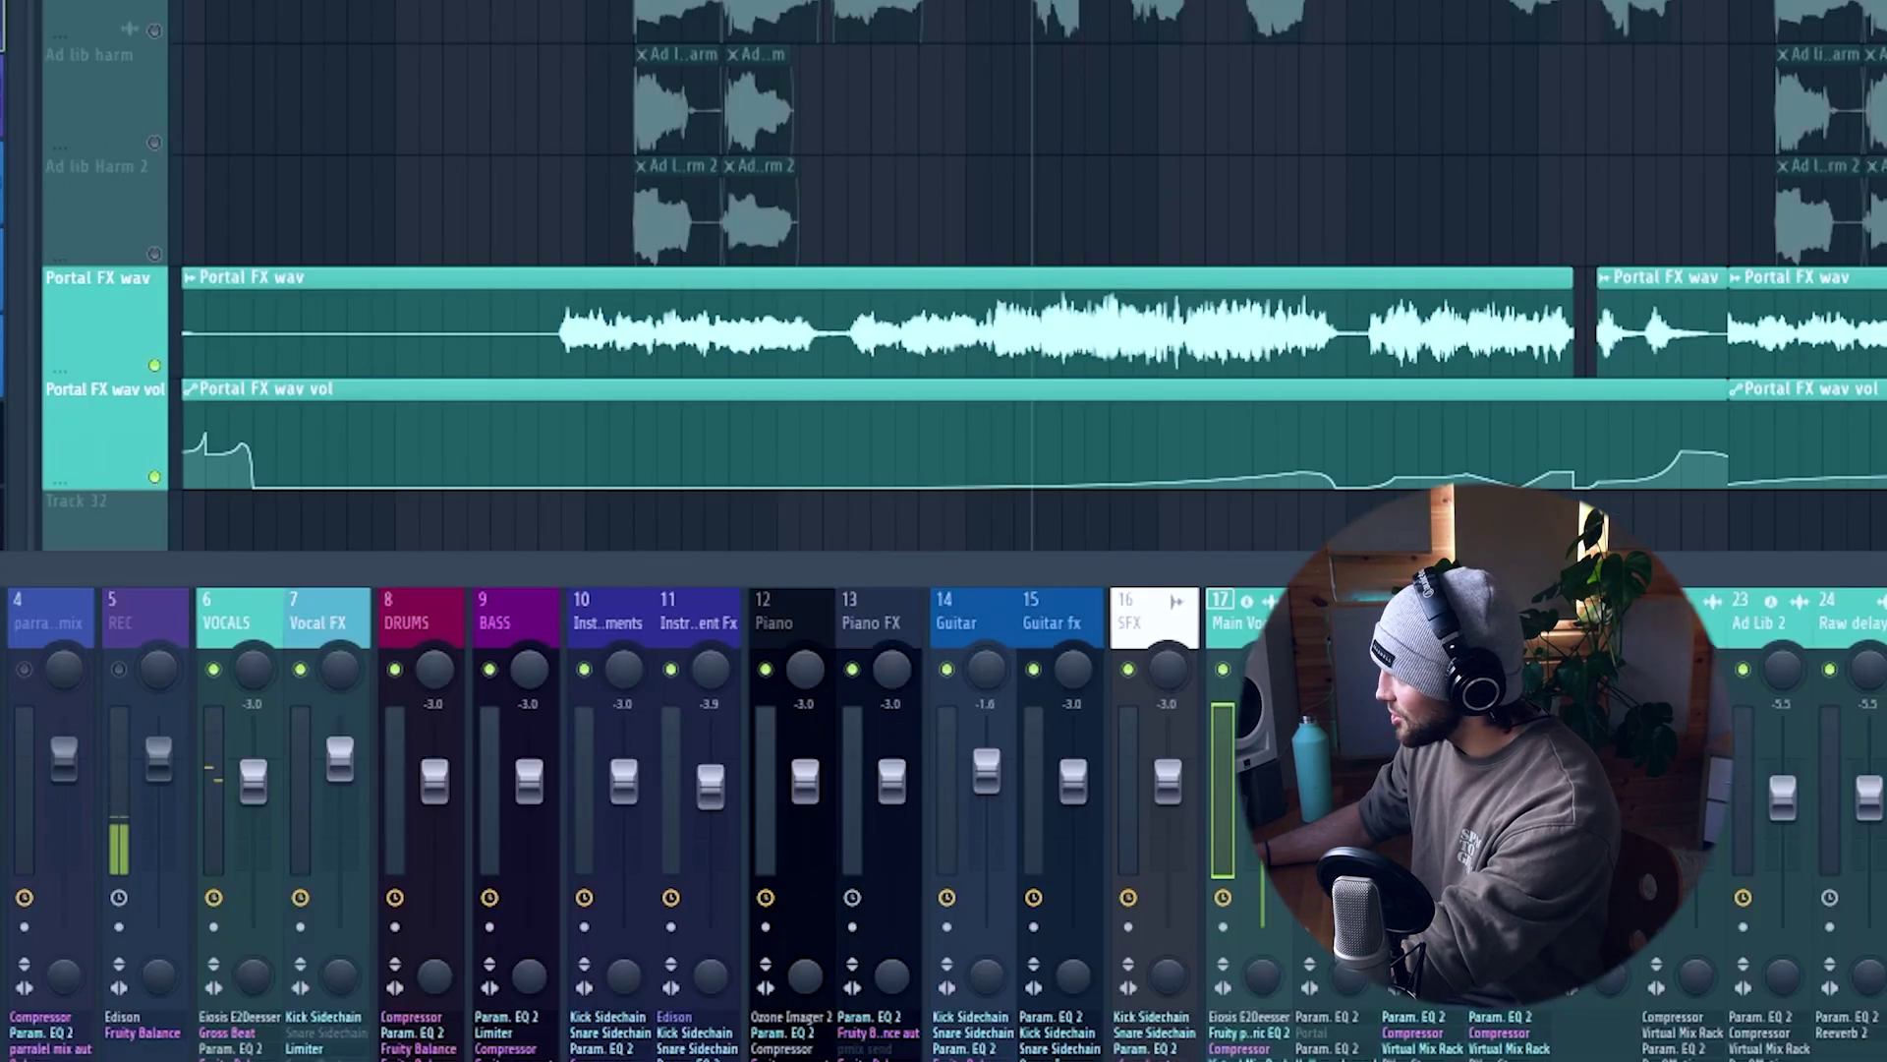
pyautogui.press('space')
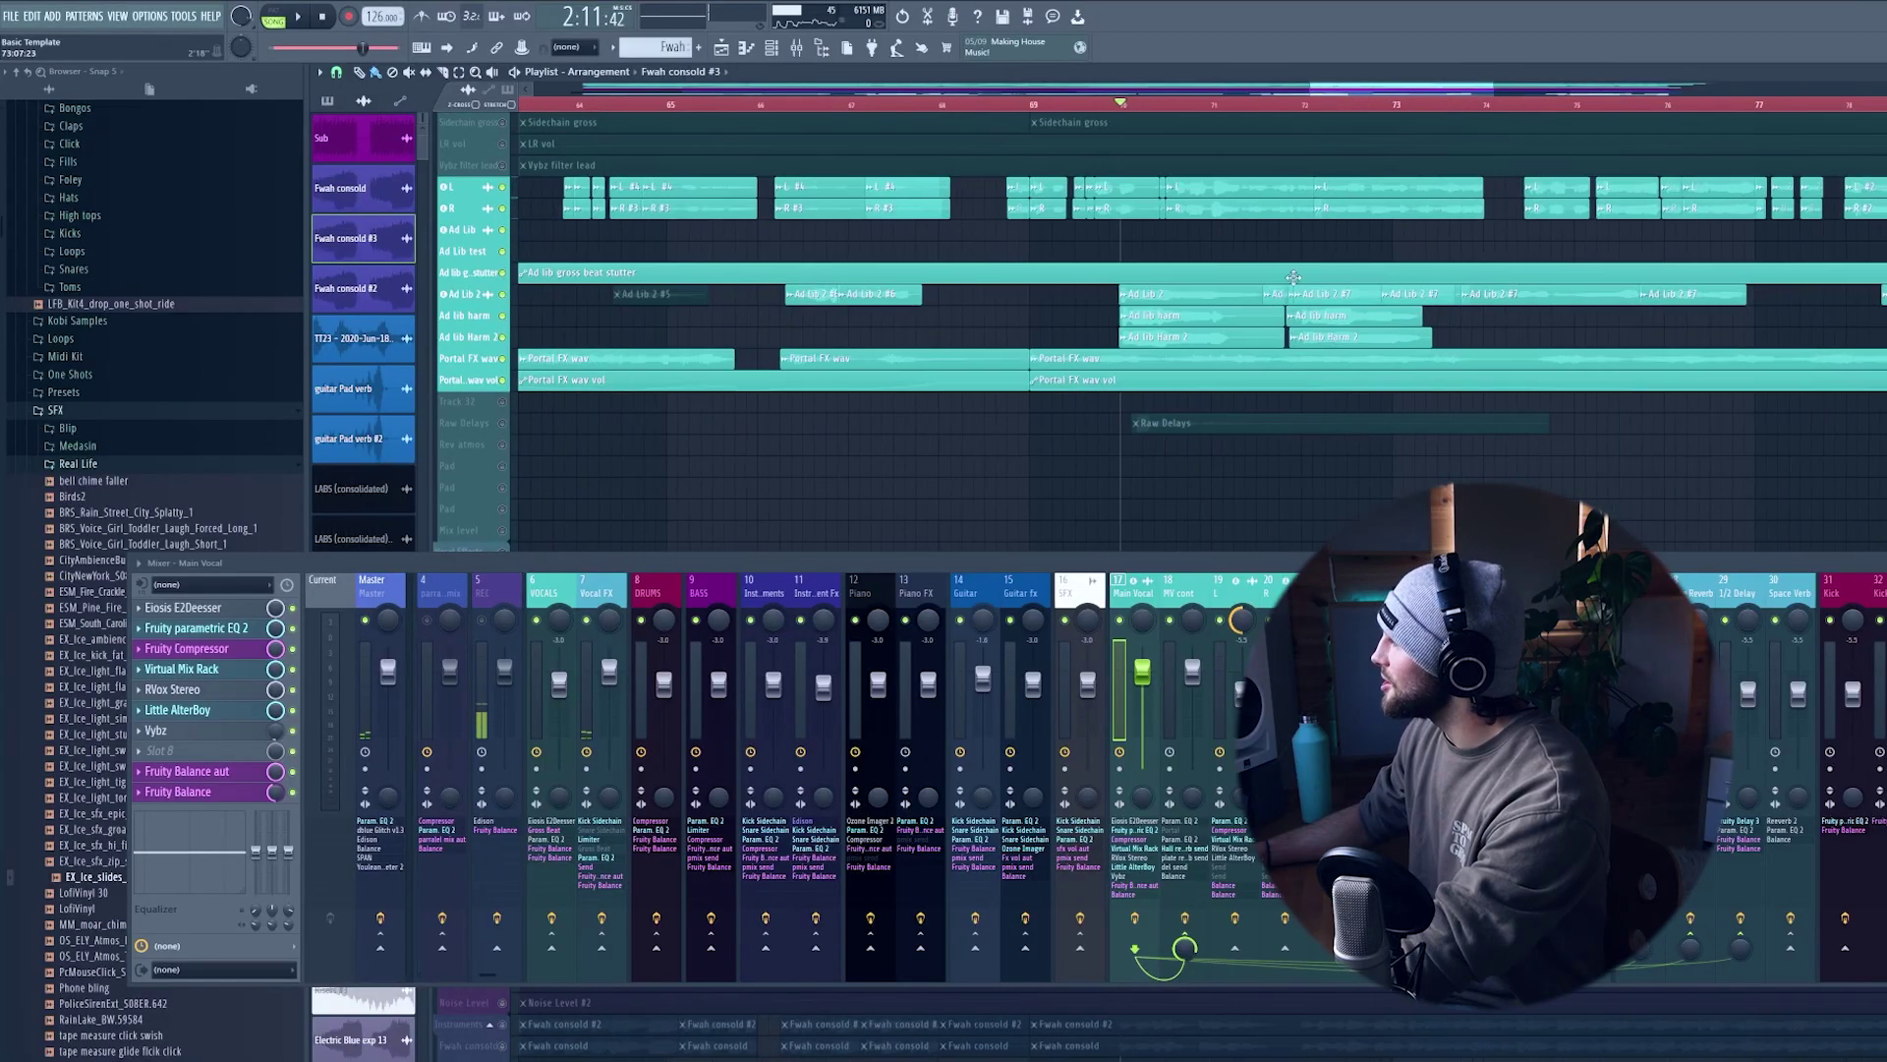
# - Isolate Ad Lib 2, Ad lib harm and Ad lib Harm 2 to listen to the layered ad-libs, and play back the vocals
pyautogui.scroll(3, 467, 302)
pyautogui.keyDown('ctrl'); pyautogui.click(502, 344); pyautogui.keyUp('ctrl')
pyautogui.click(502, 405)
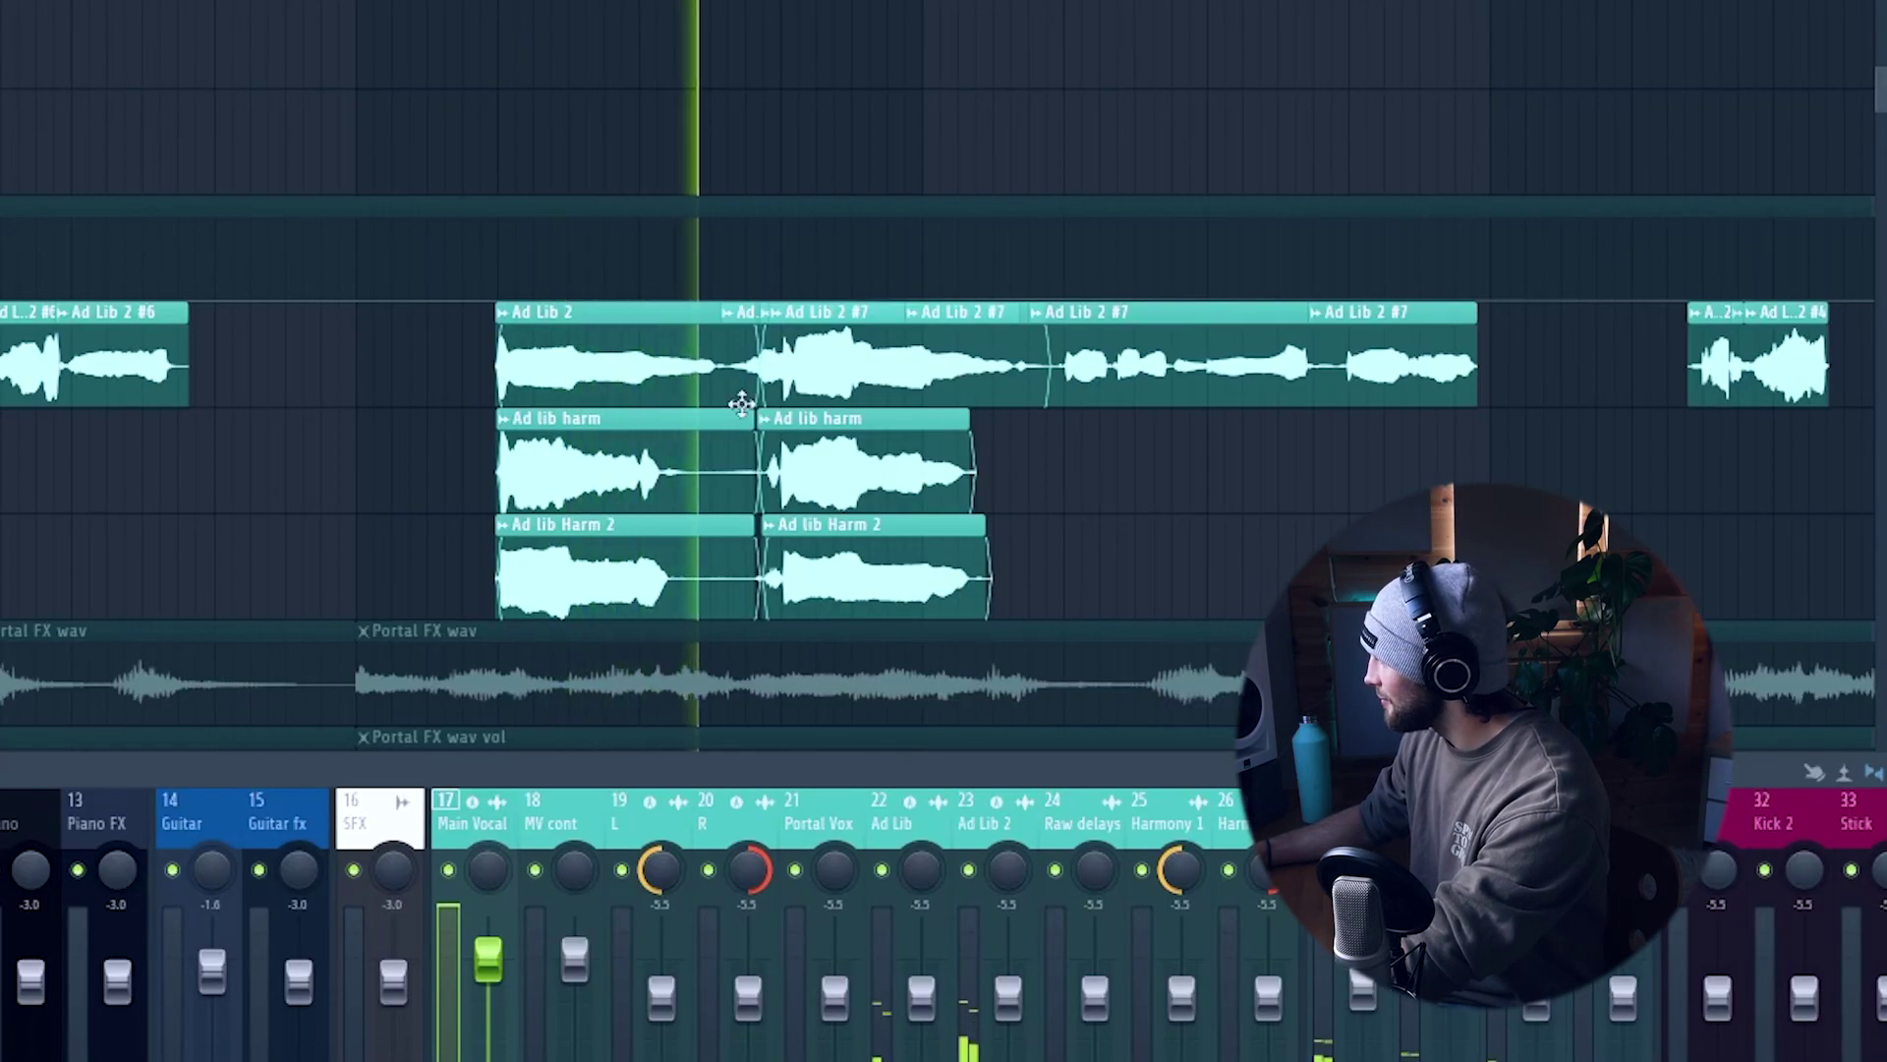
pyautogui.scroll(-3, 741, 401)
pyautogui.scroll(1, 741, 403)
pyautogui.scroll(-3, 741, 403)
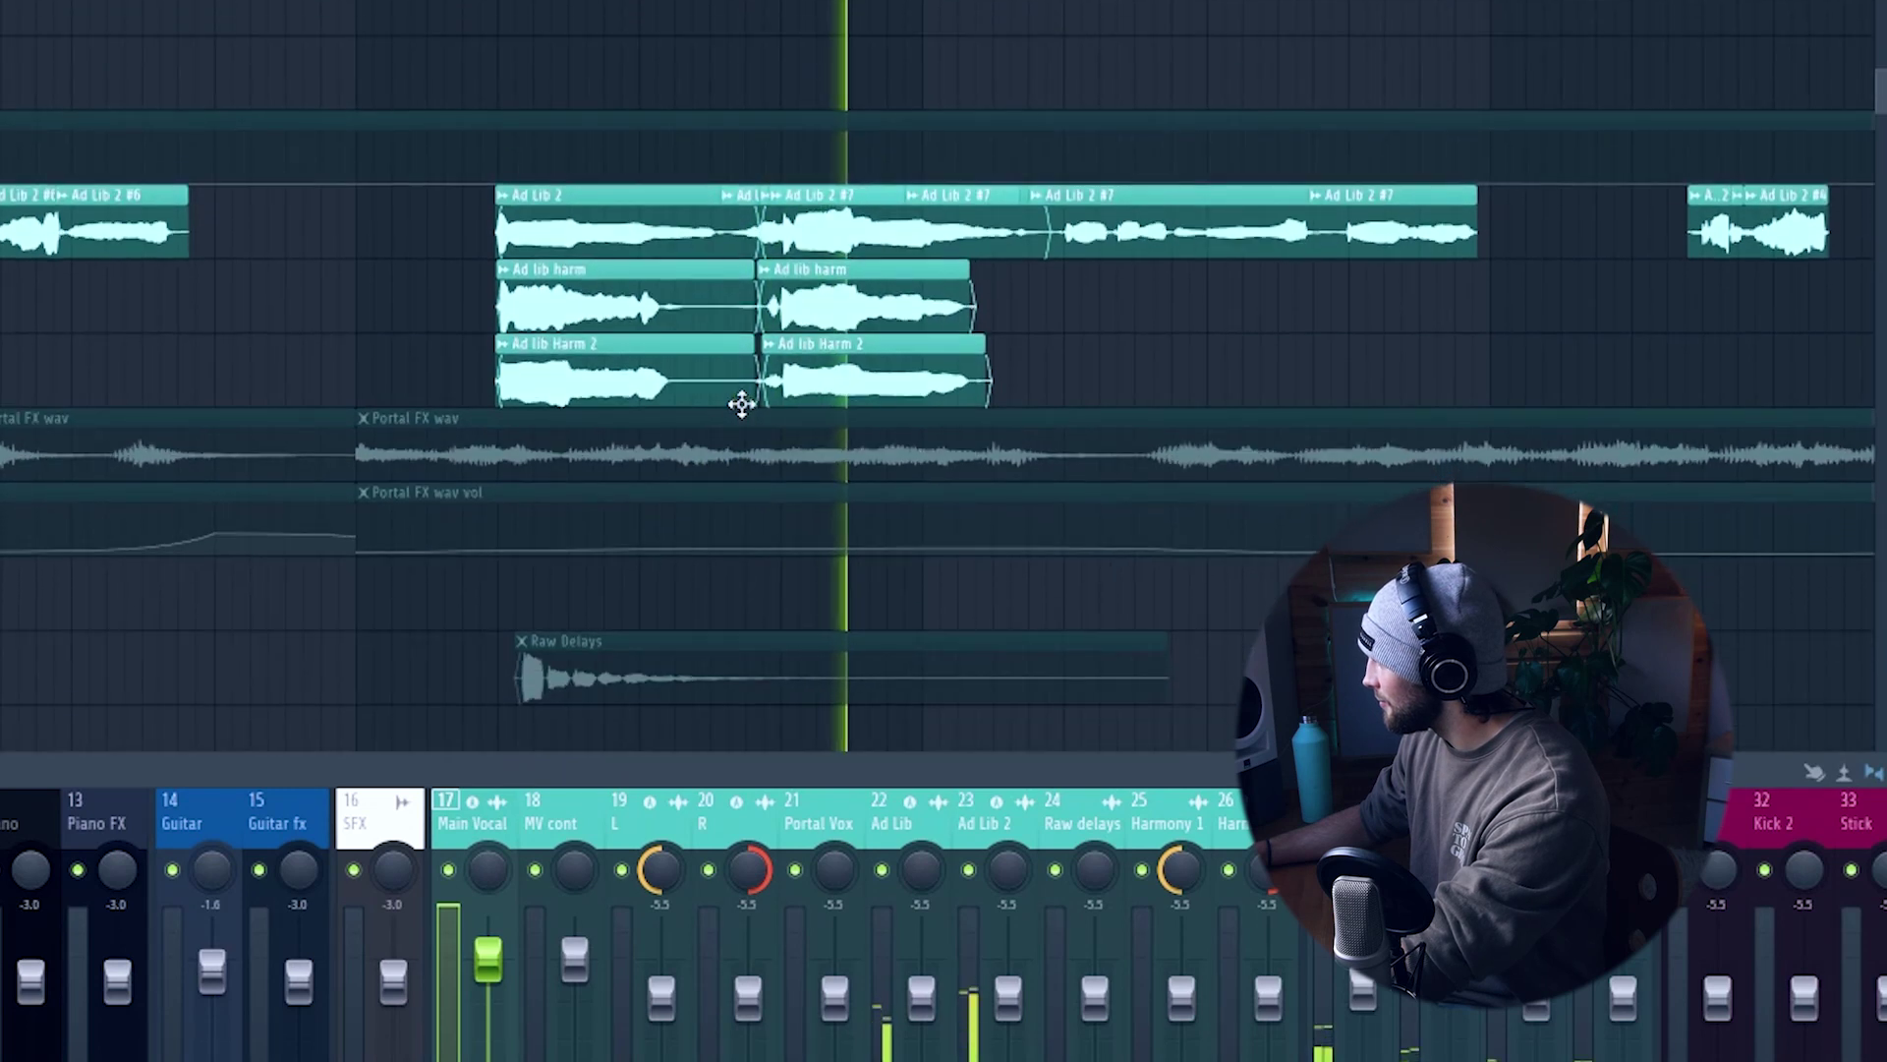
pyautogui.scroll(-4, 802, 2)
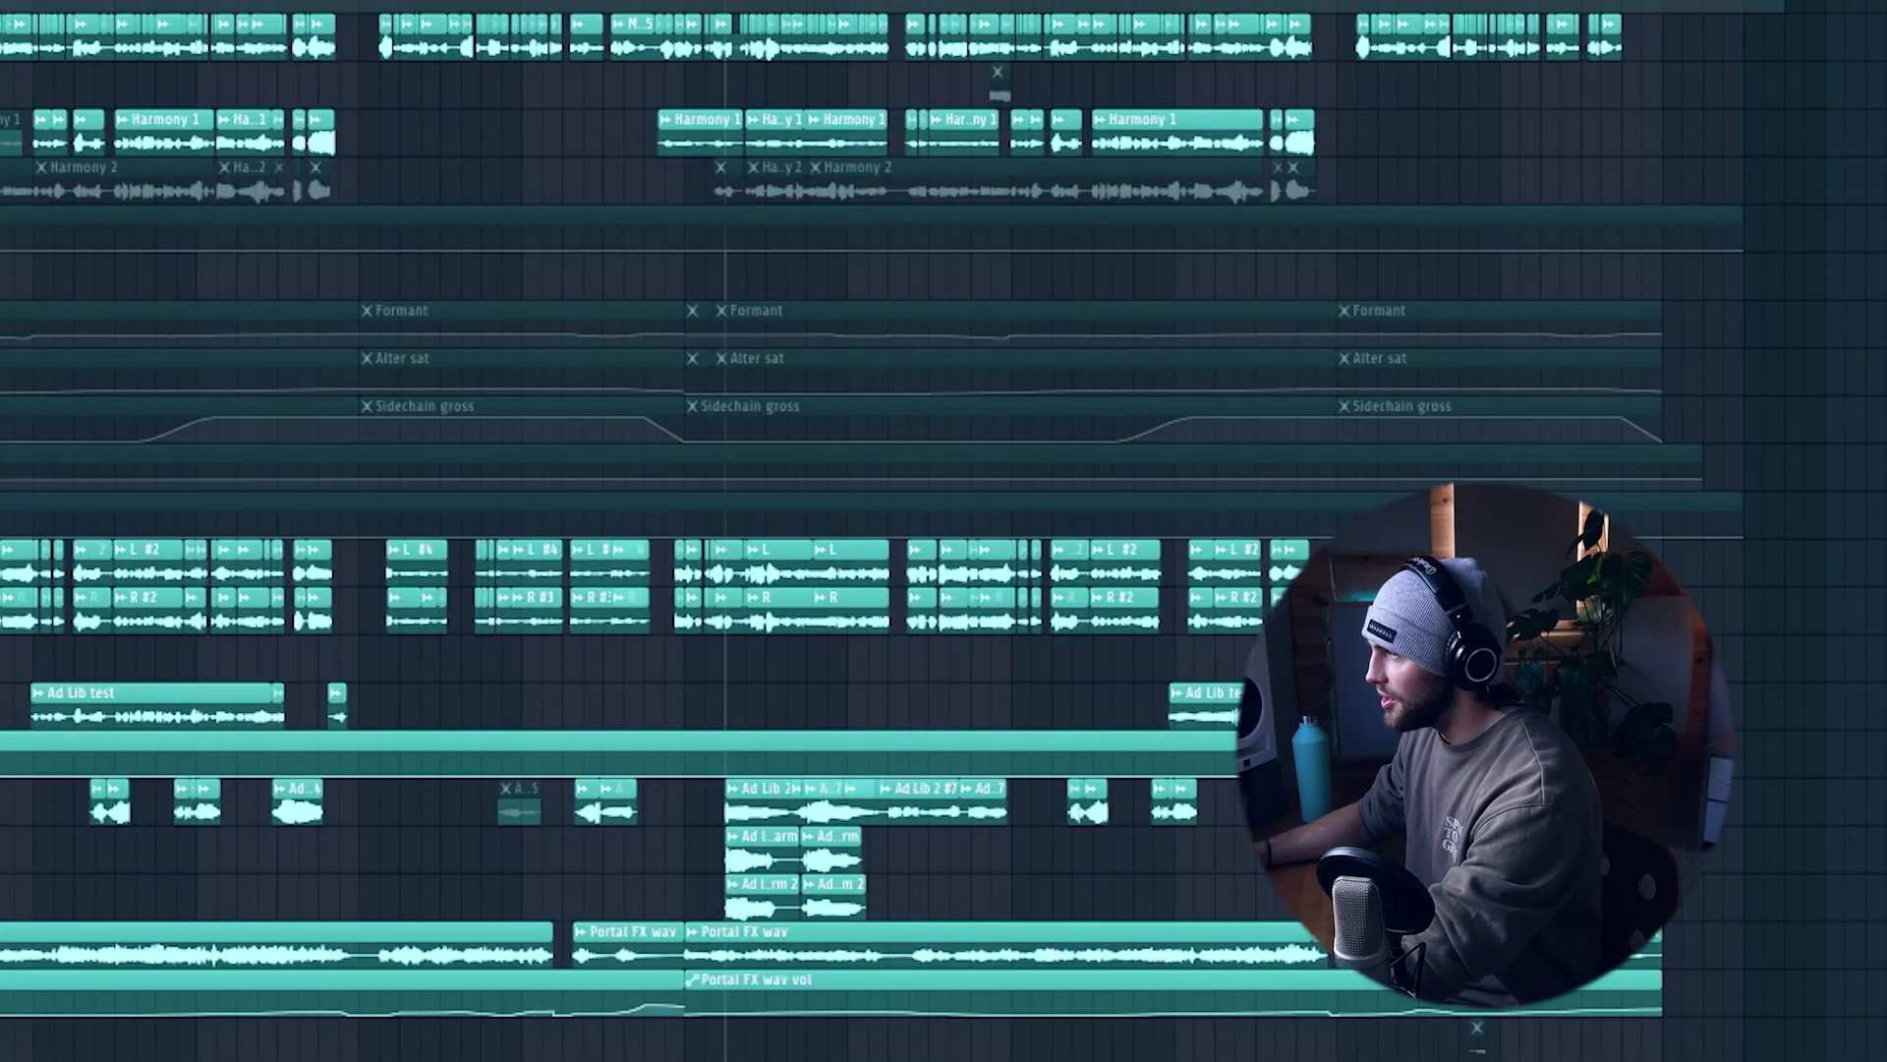
pyautogui.press('space')
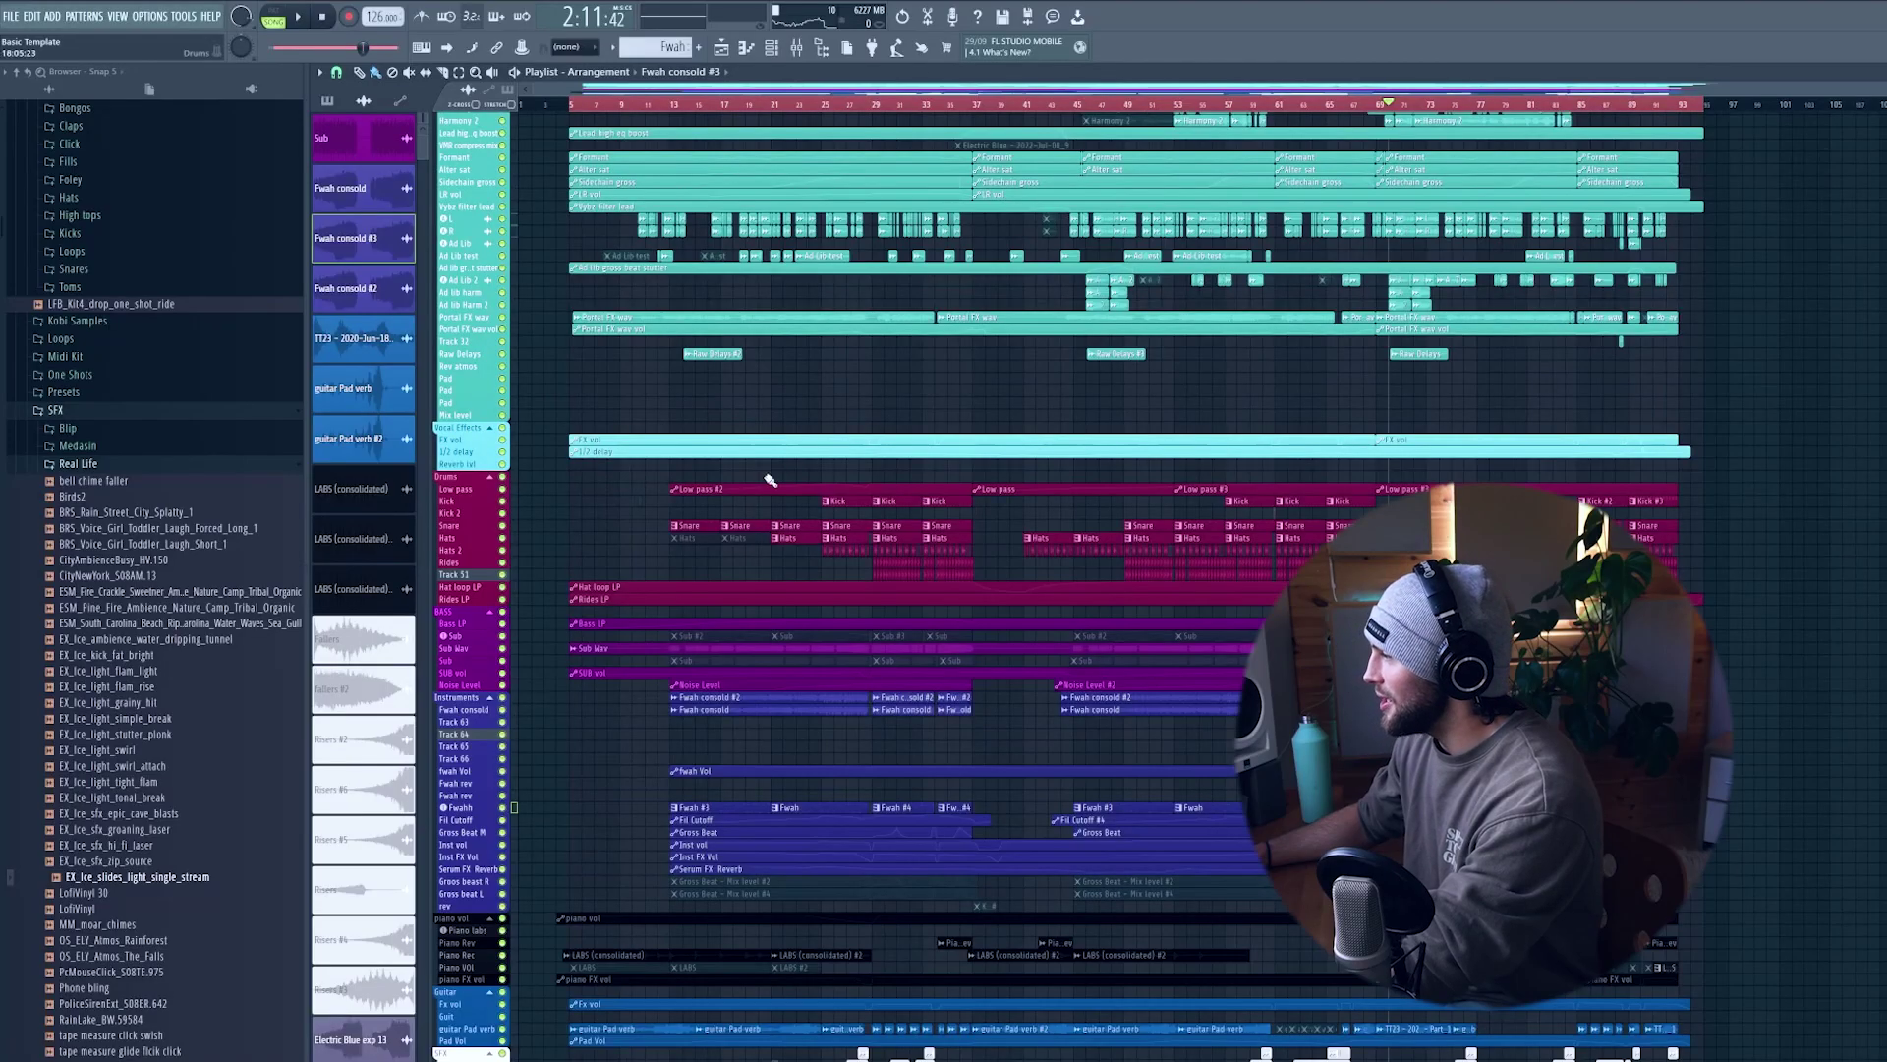
# - Solo the Fwah consold #3 layer on Track 63 during playback, and restore the full instrument group
pyautogui.scroll(-1, 772, 477)
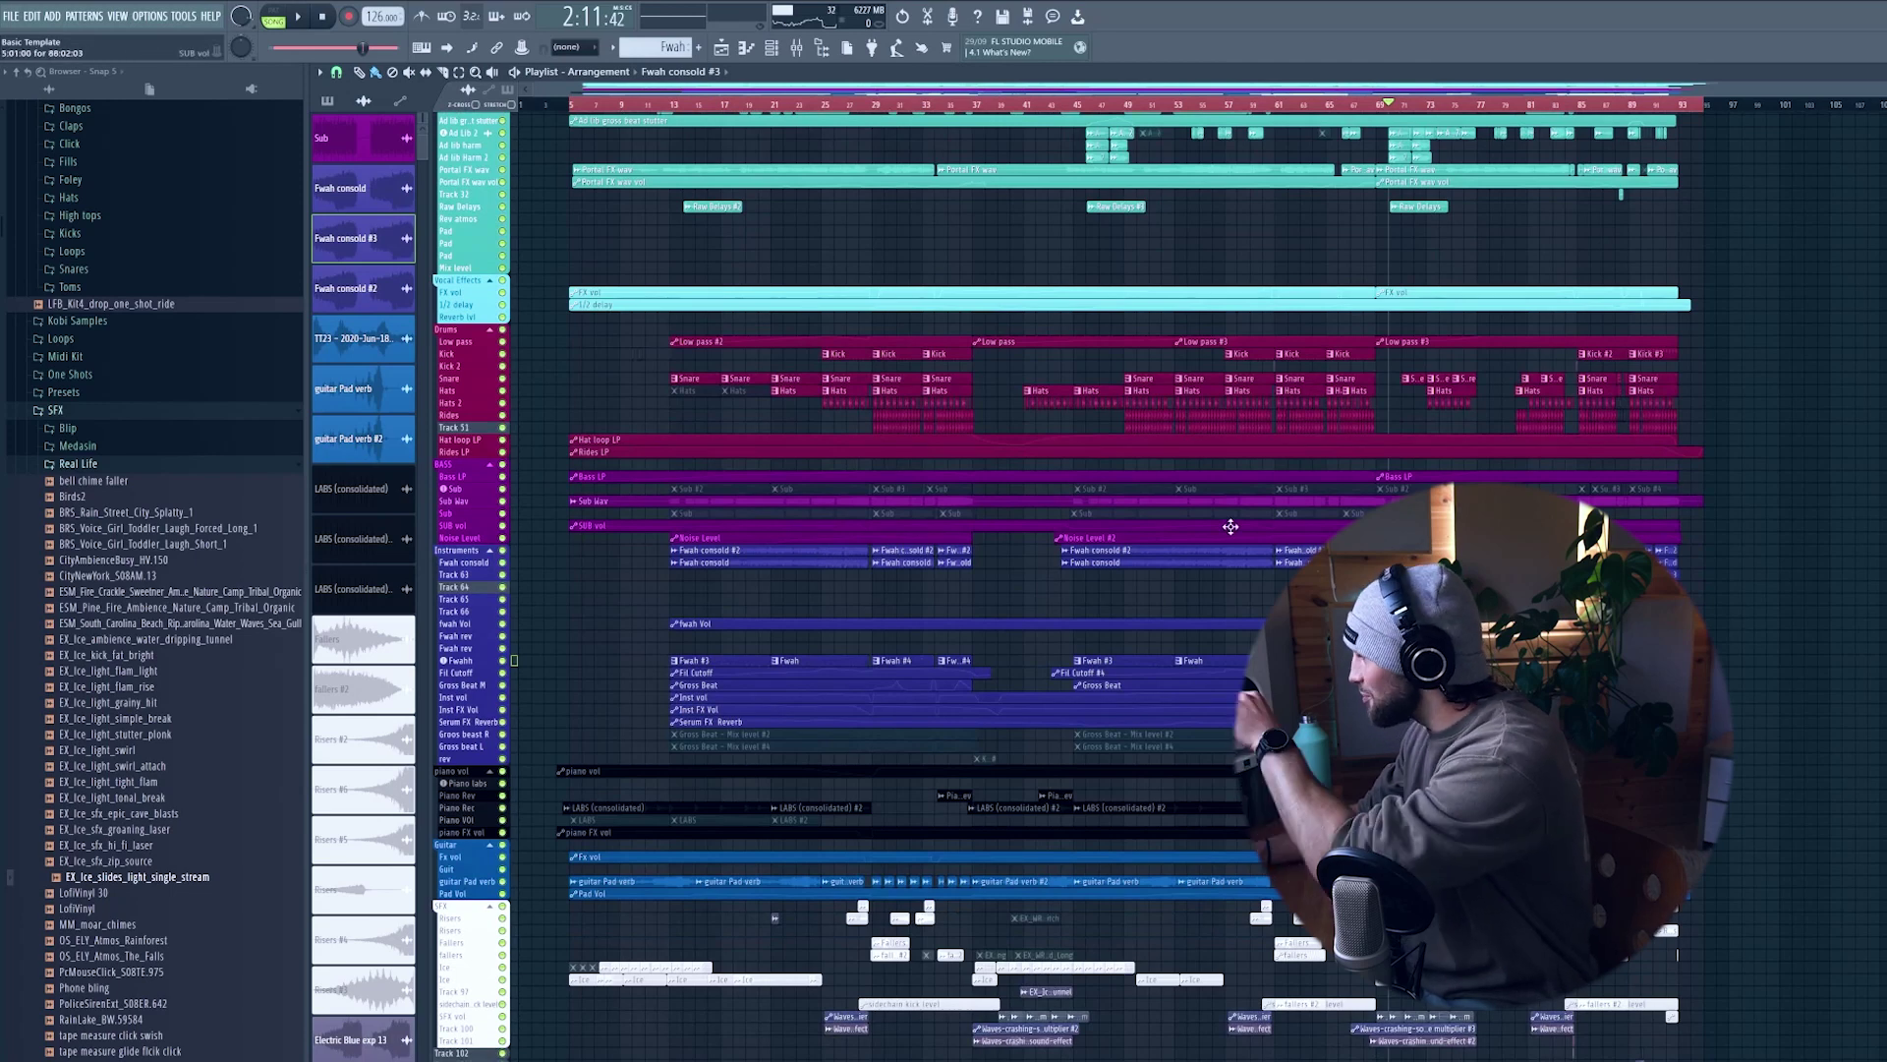
pyautogui.scroll(4, 1231, 527)
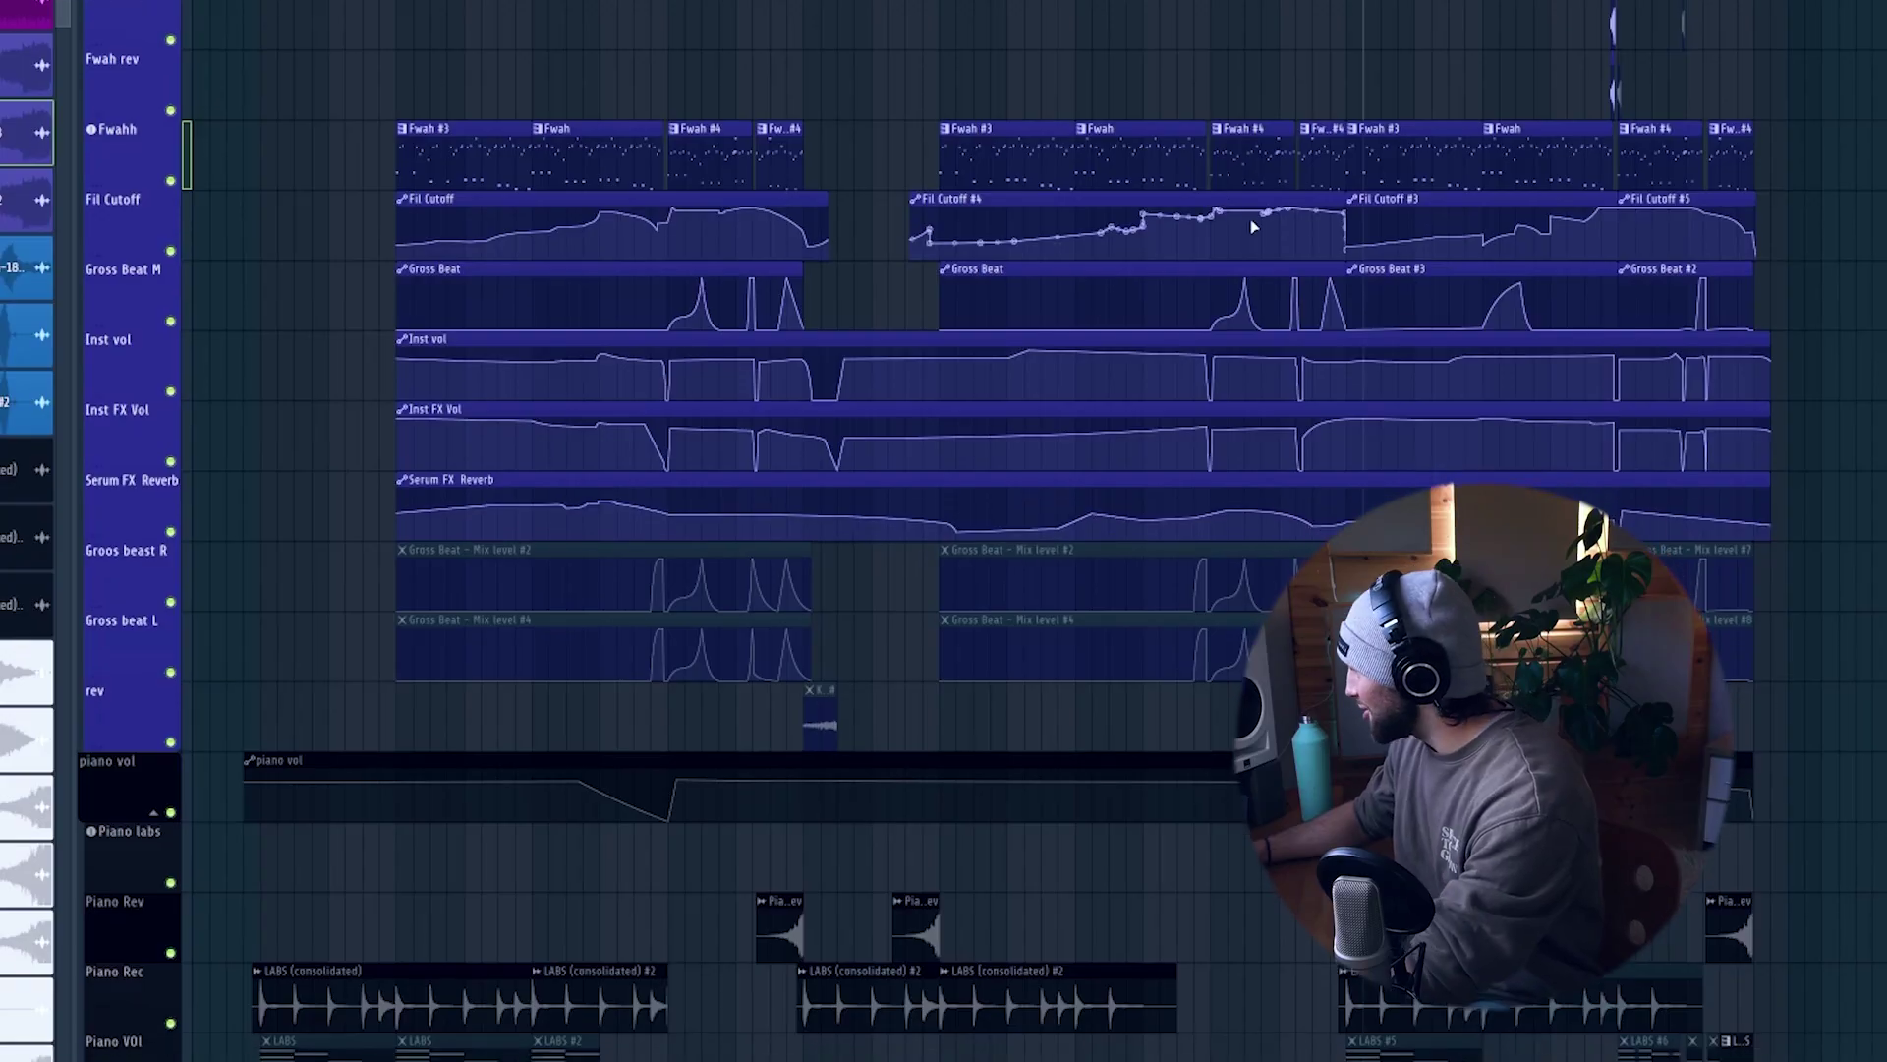
pyautogui.scroll(-4, 1130, 295)
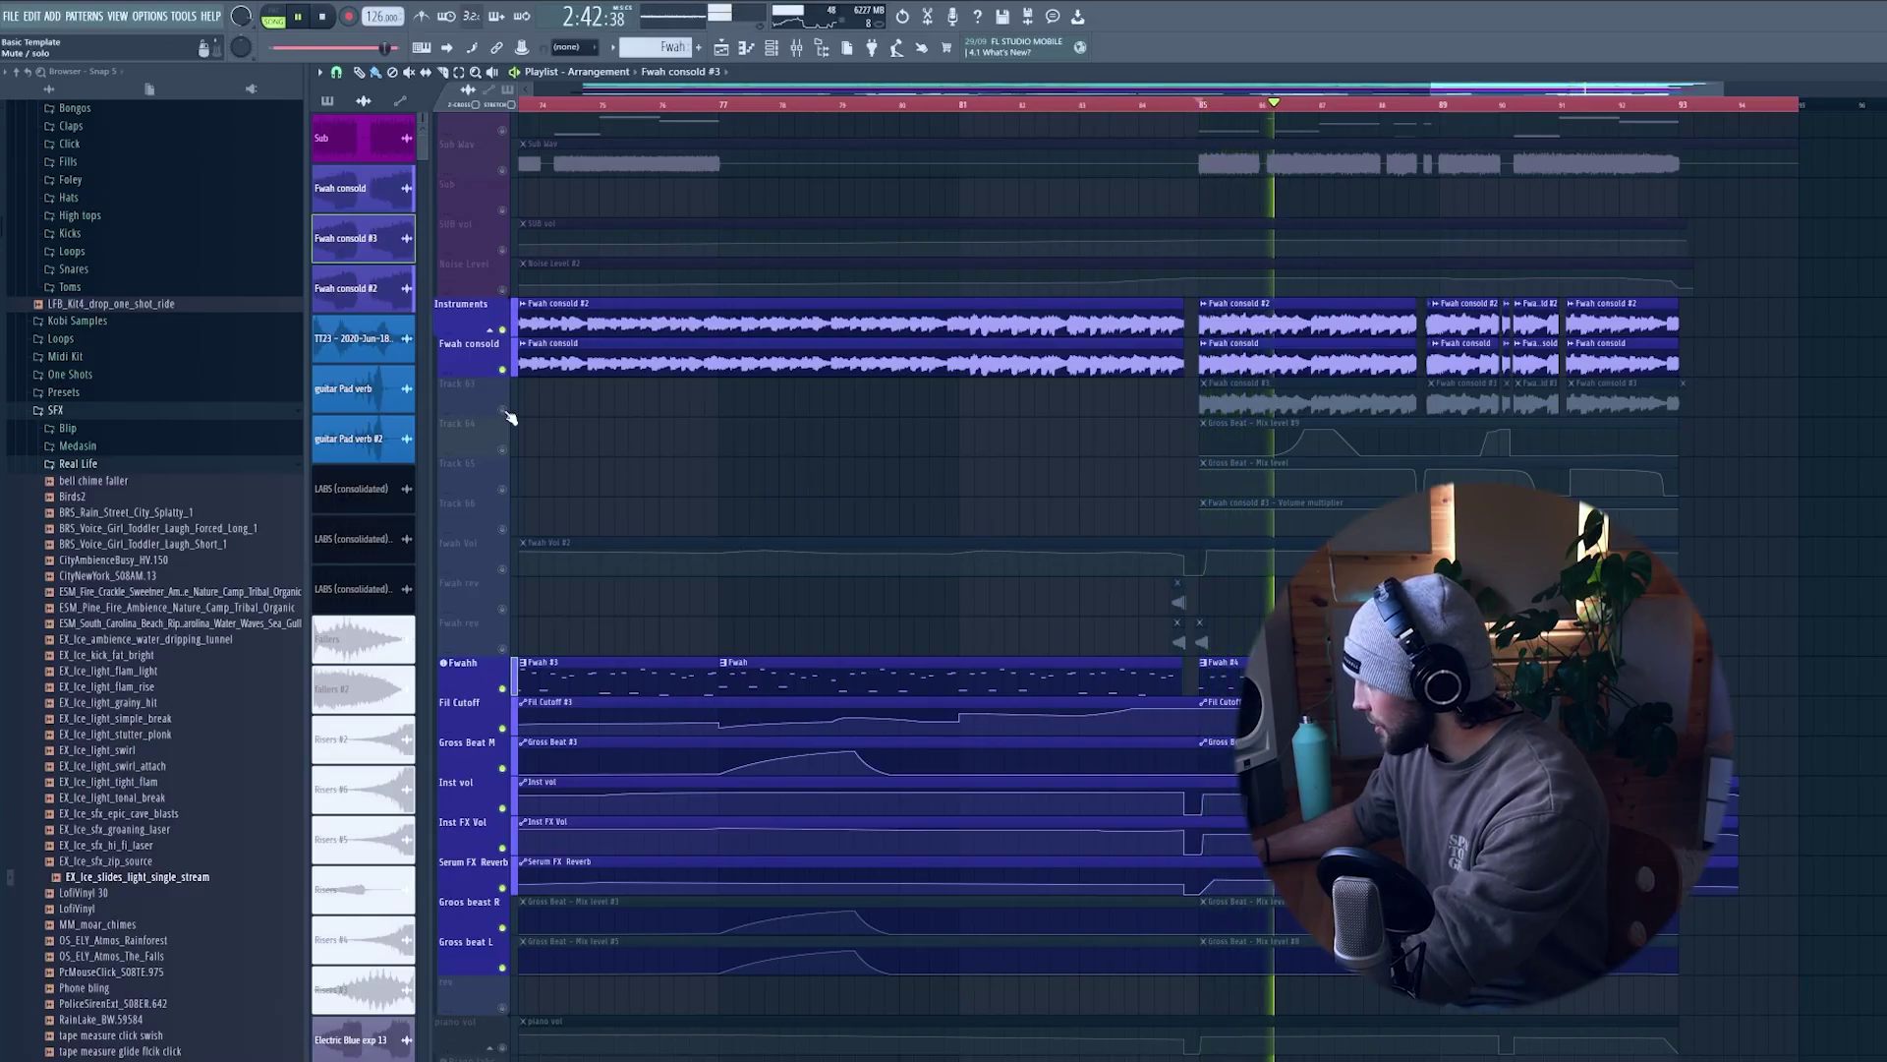
pyautogui.rightClick(504, 411)
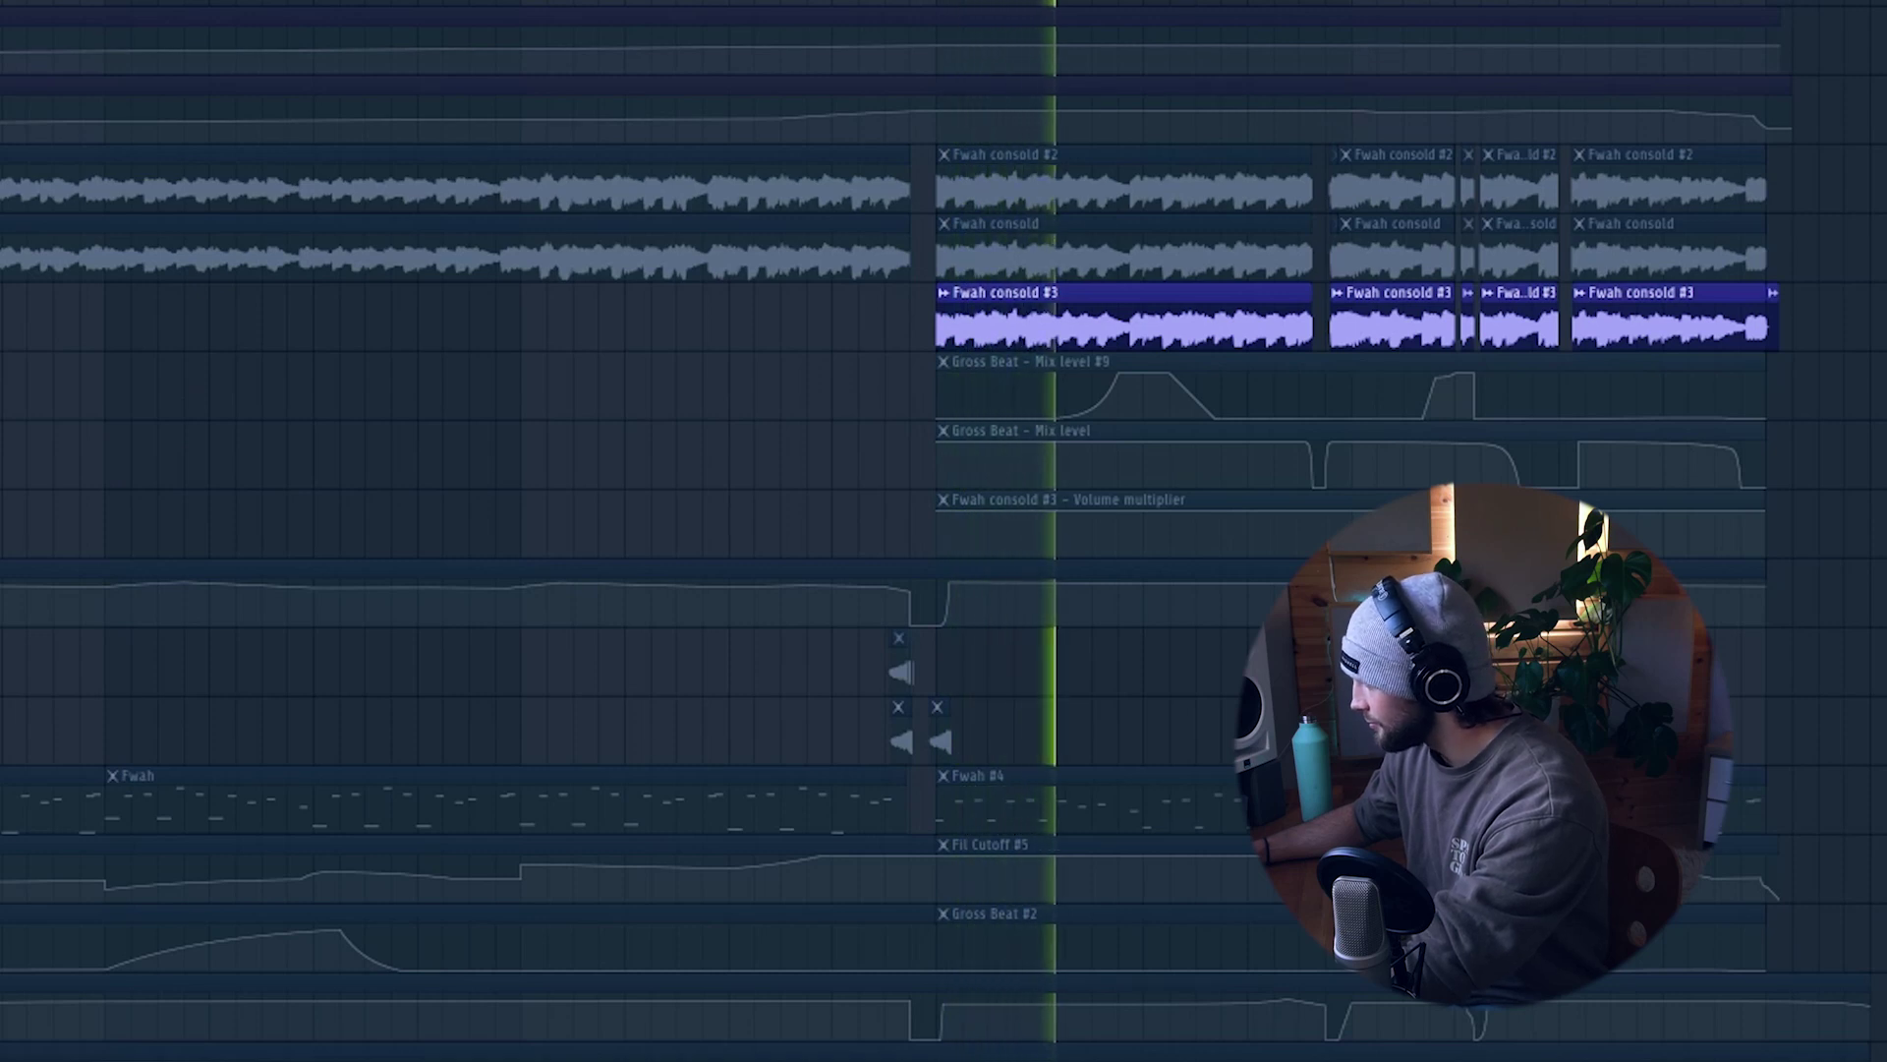
pyautogui.rightClick(503, 415)
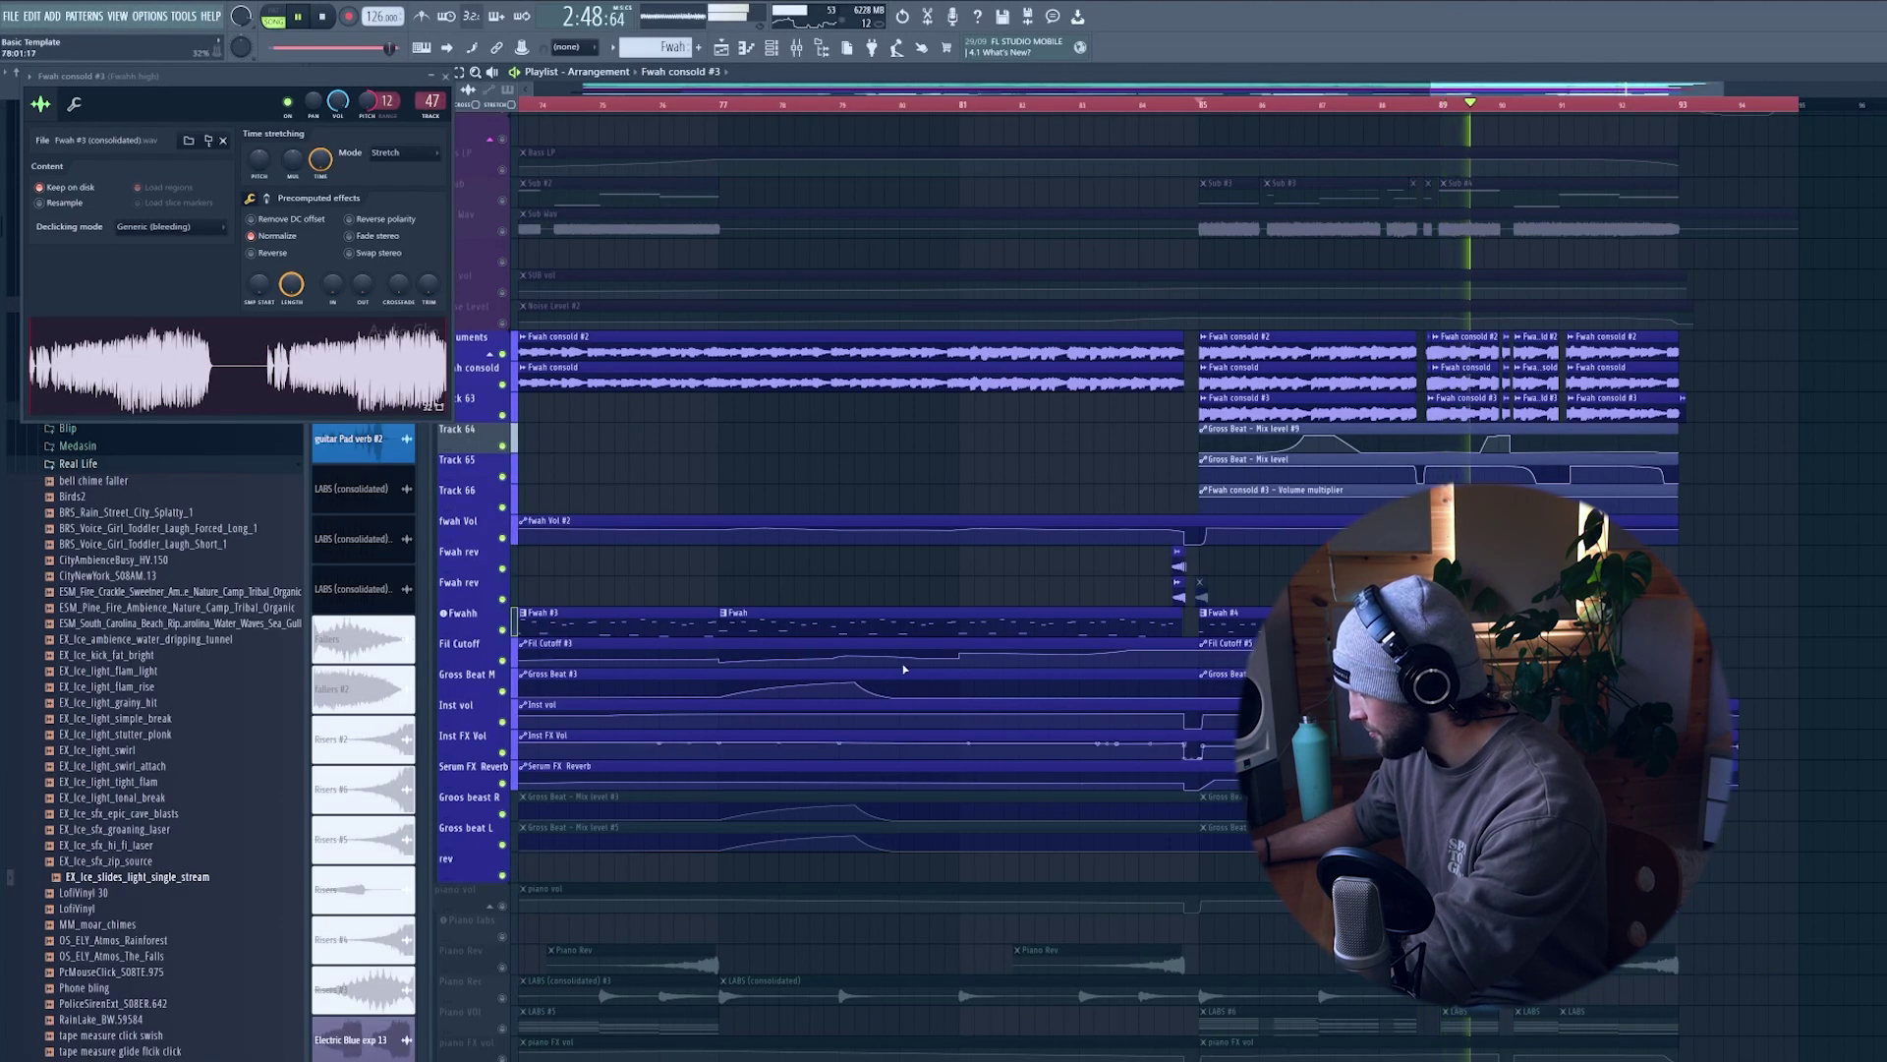
# - Show the mixer, close the MIDI settings, select the Instruments bus and start playback
pyautogui.press('F9')
pyautogui.press('F10')
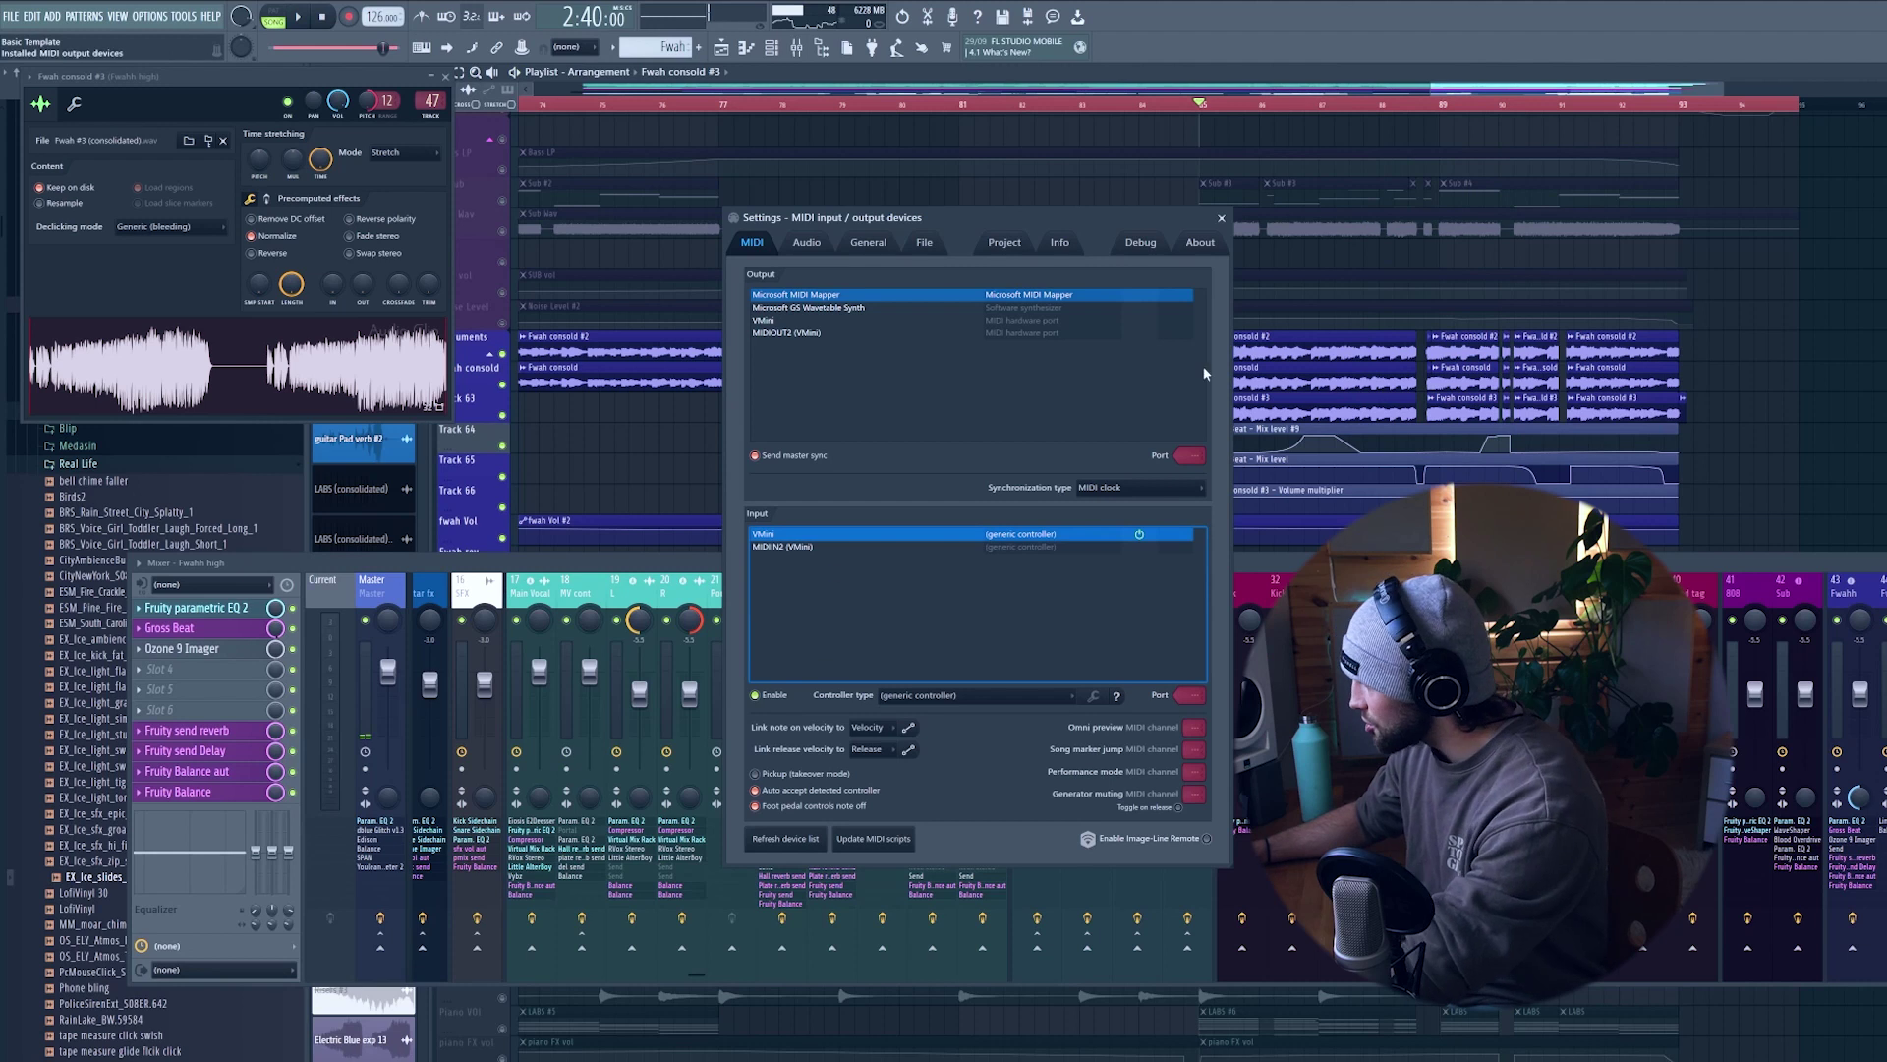
pyautogui.click(1222, 218)
pyautogui.scroll(5, 983, 588)
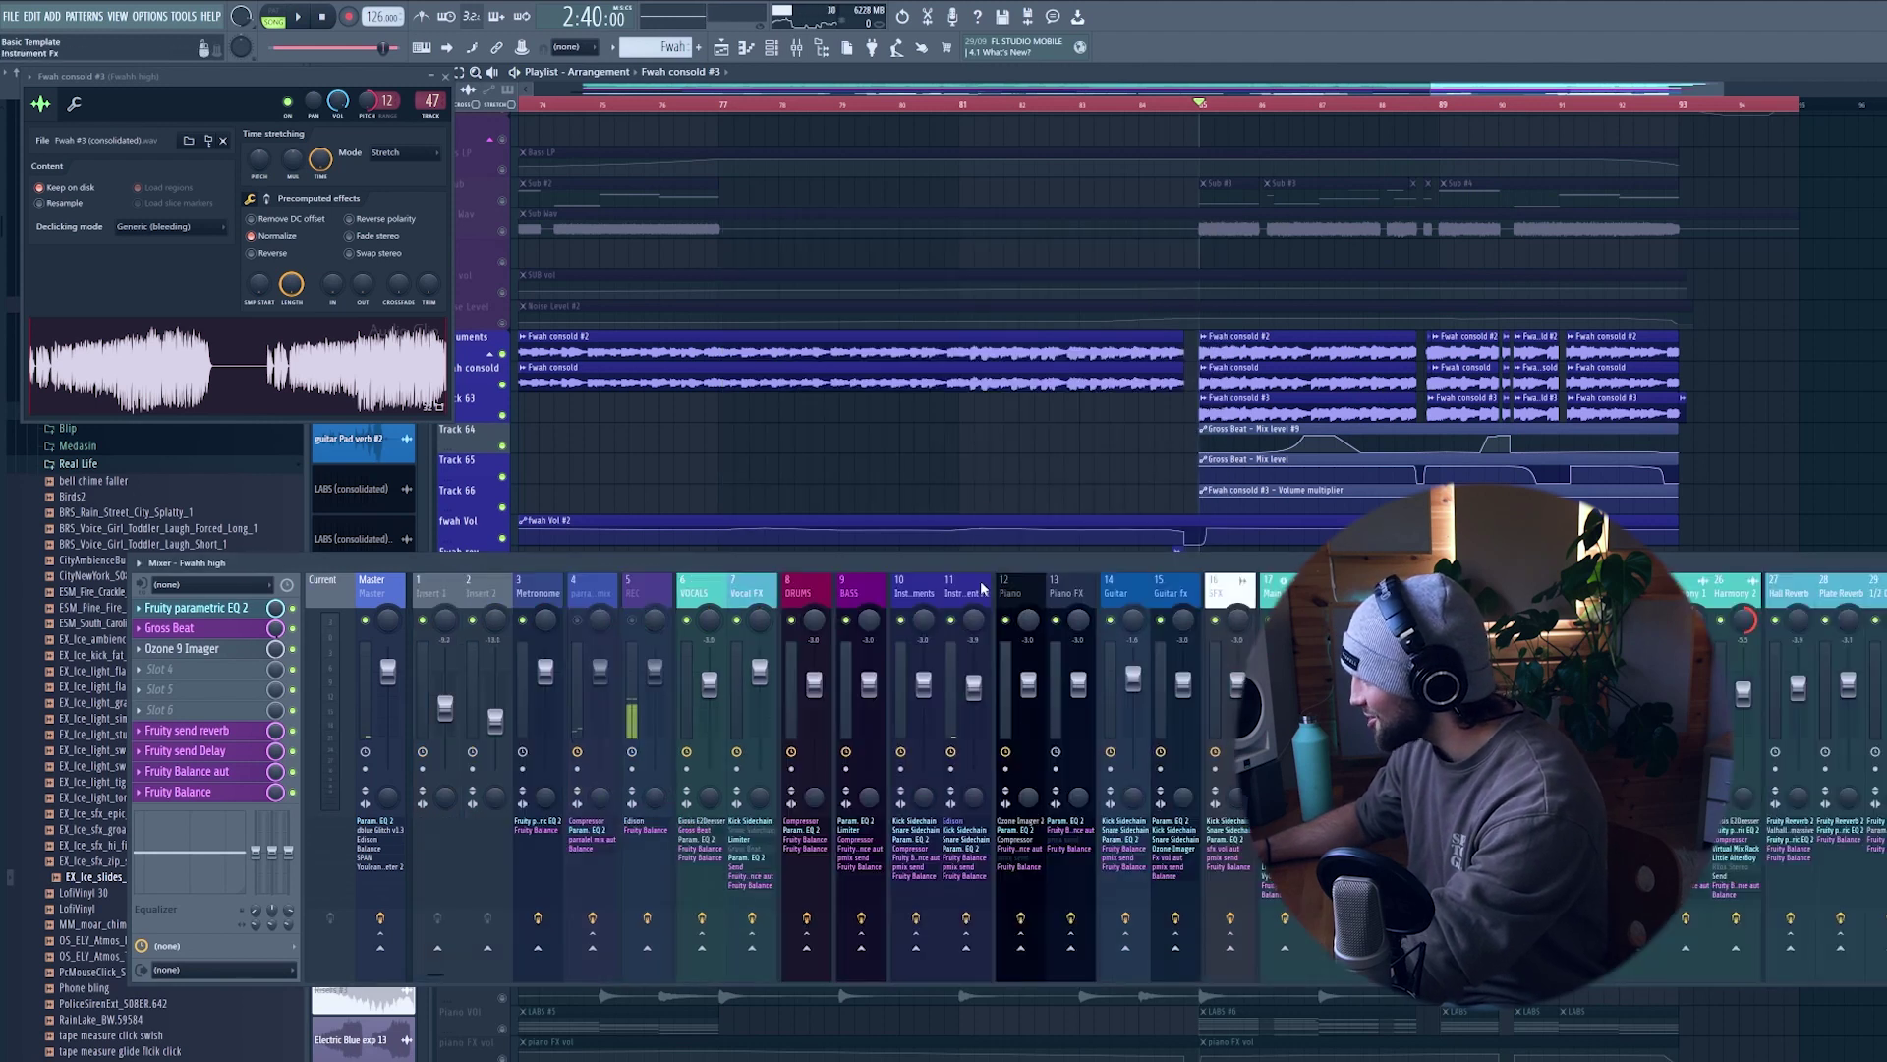
pyautogui.click(930, 590)
pyautogui.press('space')
# - Select the Fwahh high mixer track and open its Gross Beat effect
pyautogui.scroll(-13, 930, 591)
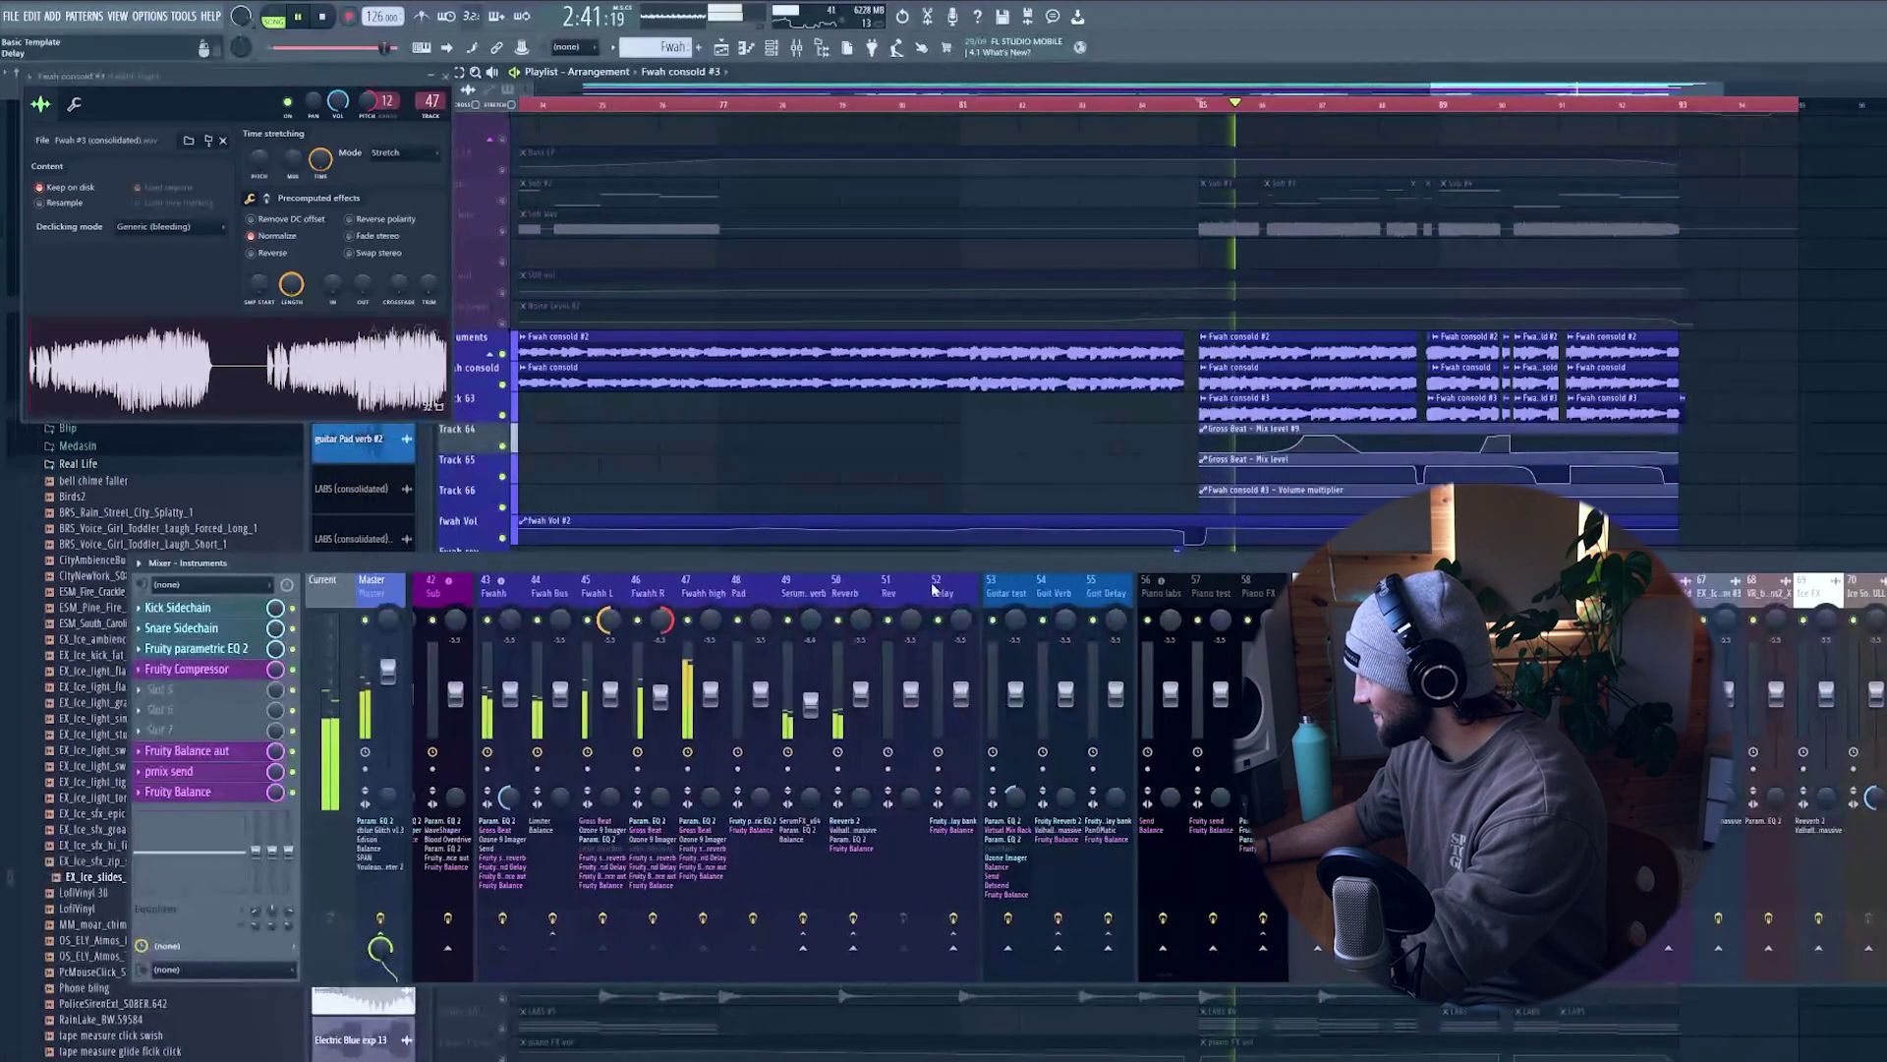
pyautogui.click(720, 591)
pyautogui.click(212, 630)
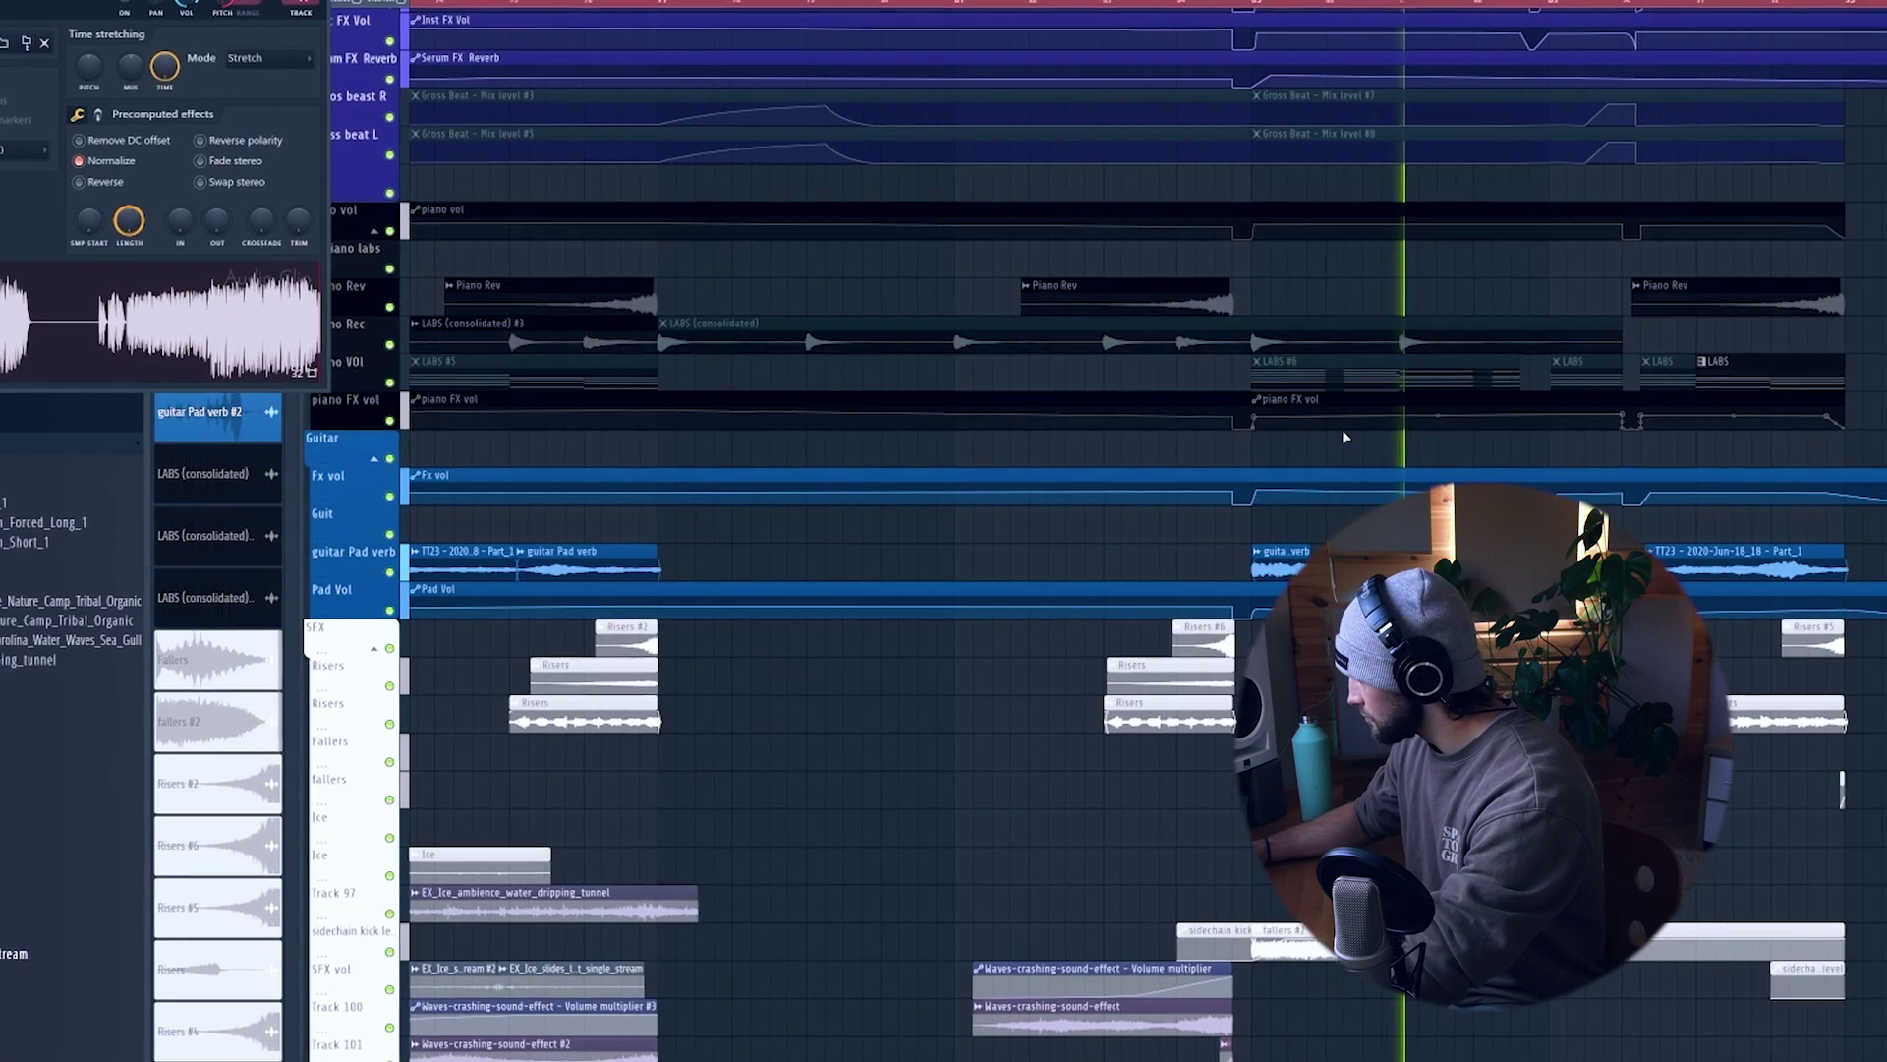
# - Unmute the drum tracks in the playlist so they play alongside the bass and instruments in the final section
pyautogui.scroll(3, 1169, 439)
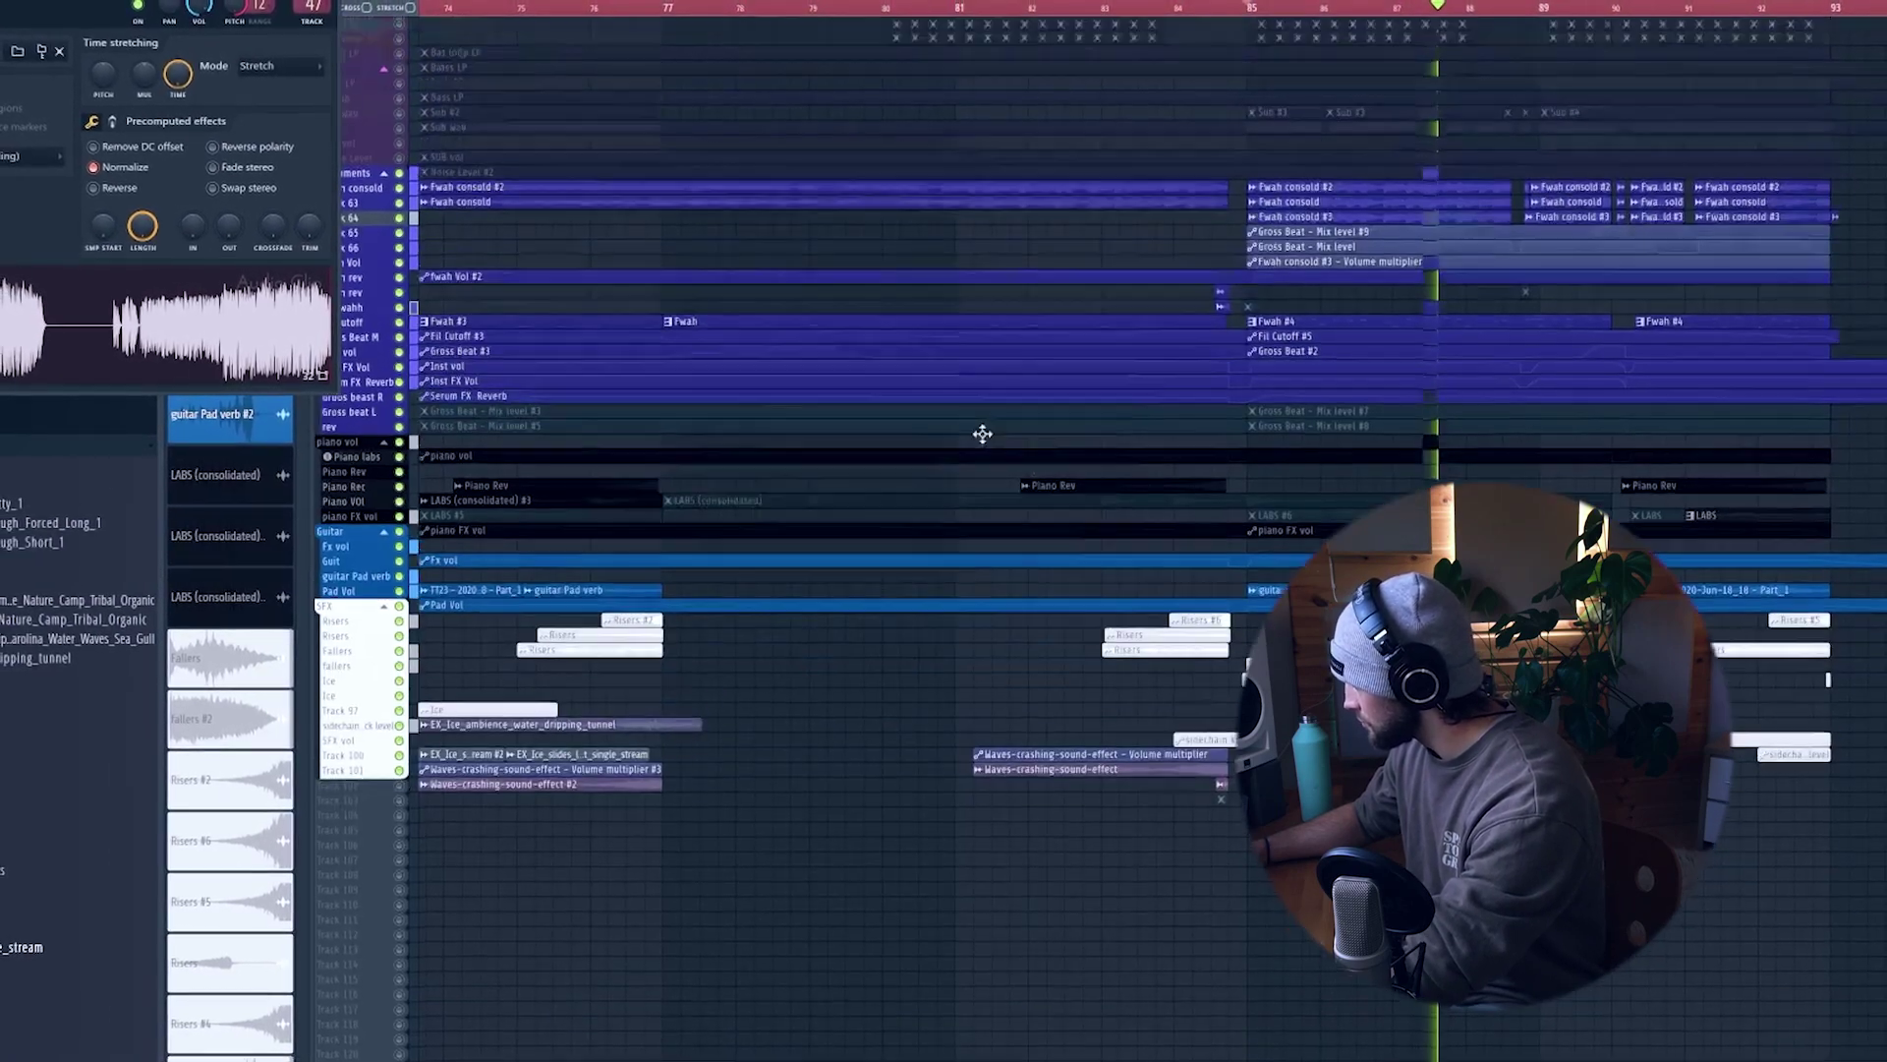
pyautogui.scroll(3, 983, 433)
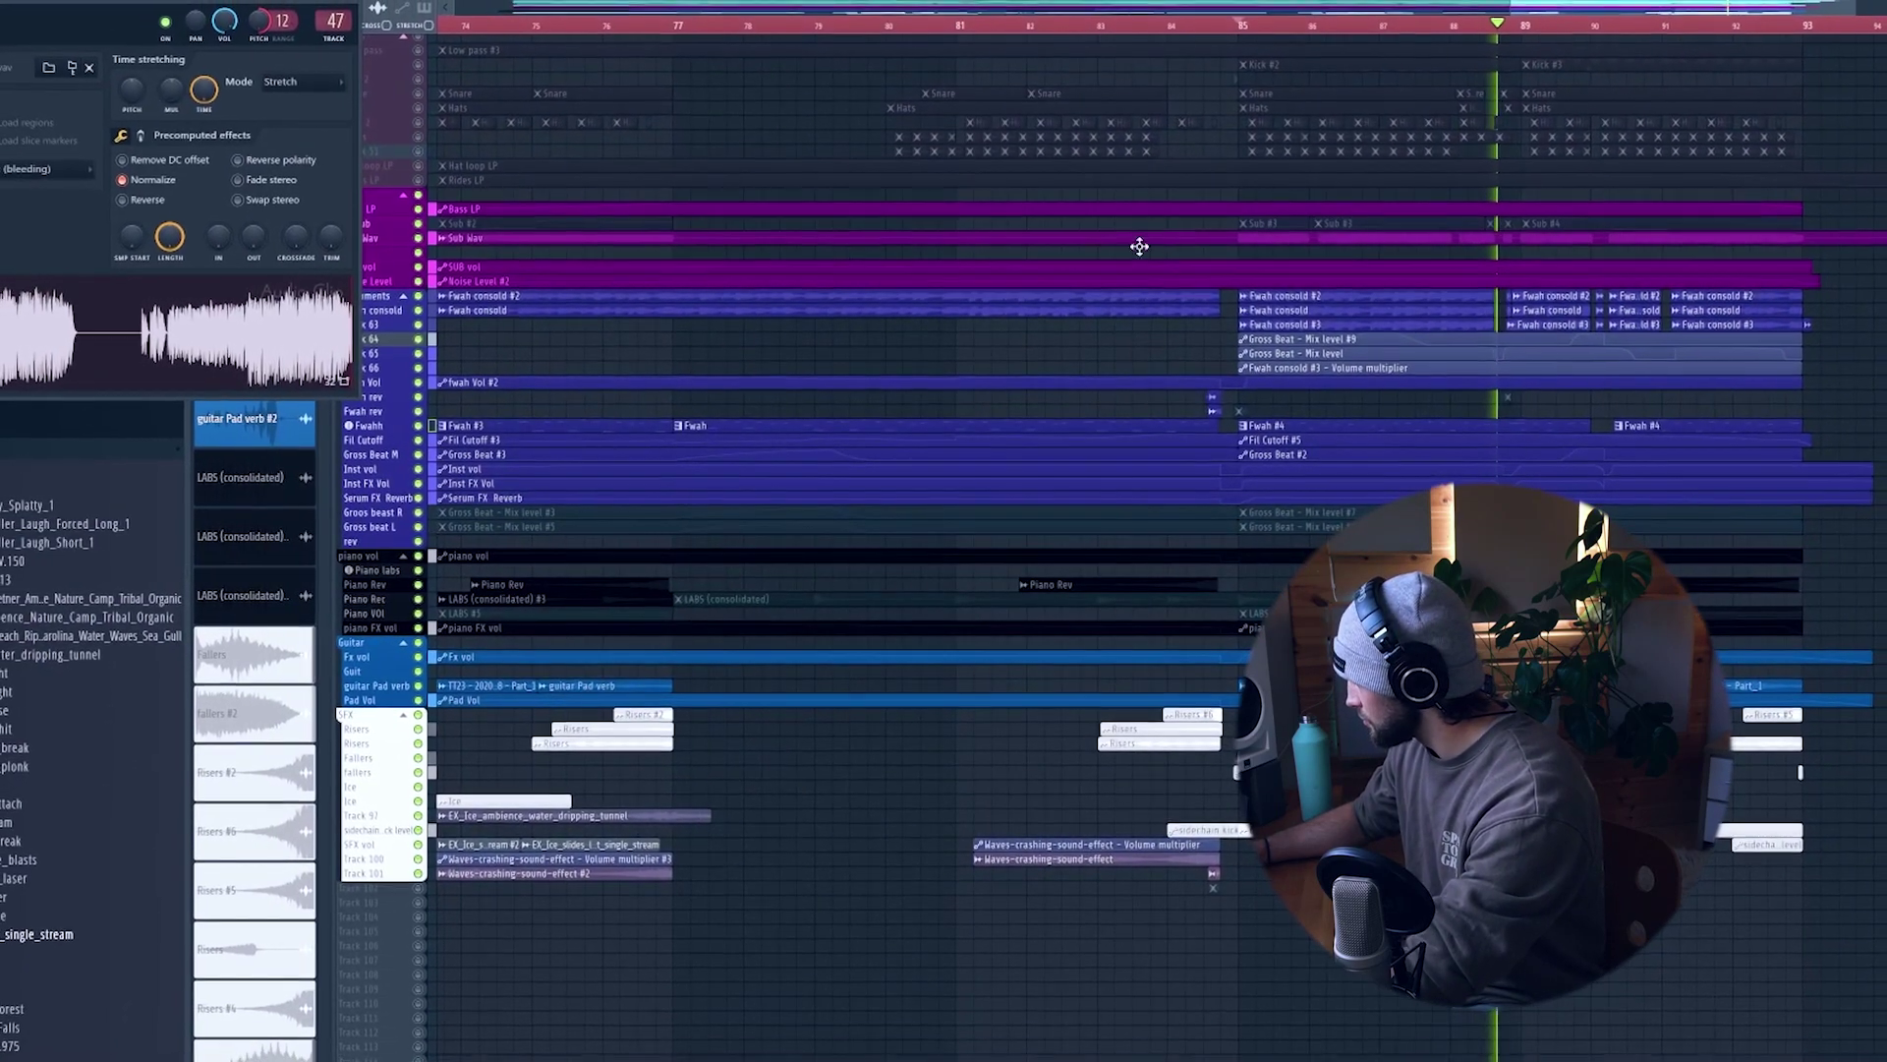
pyautogui.scroll(3, 983, 246)
pyautogui.click(438, 97)
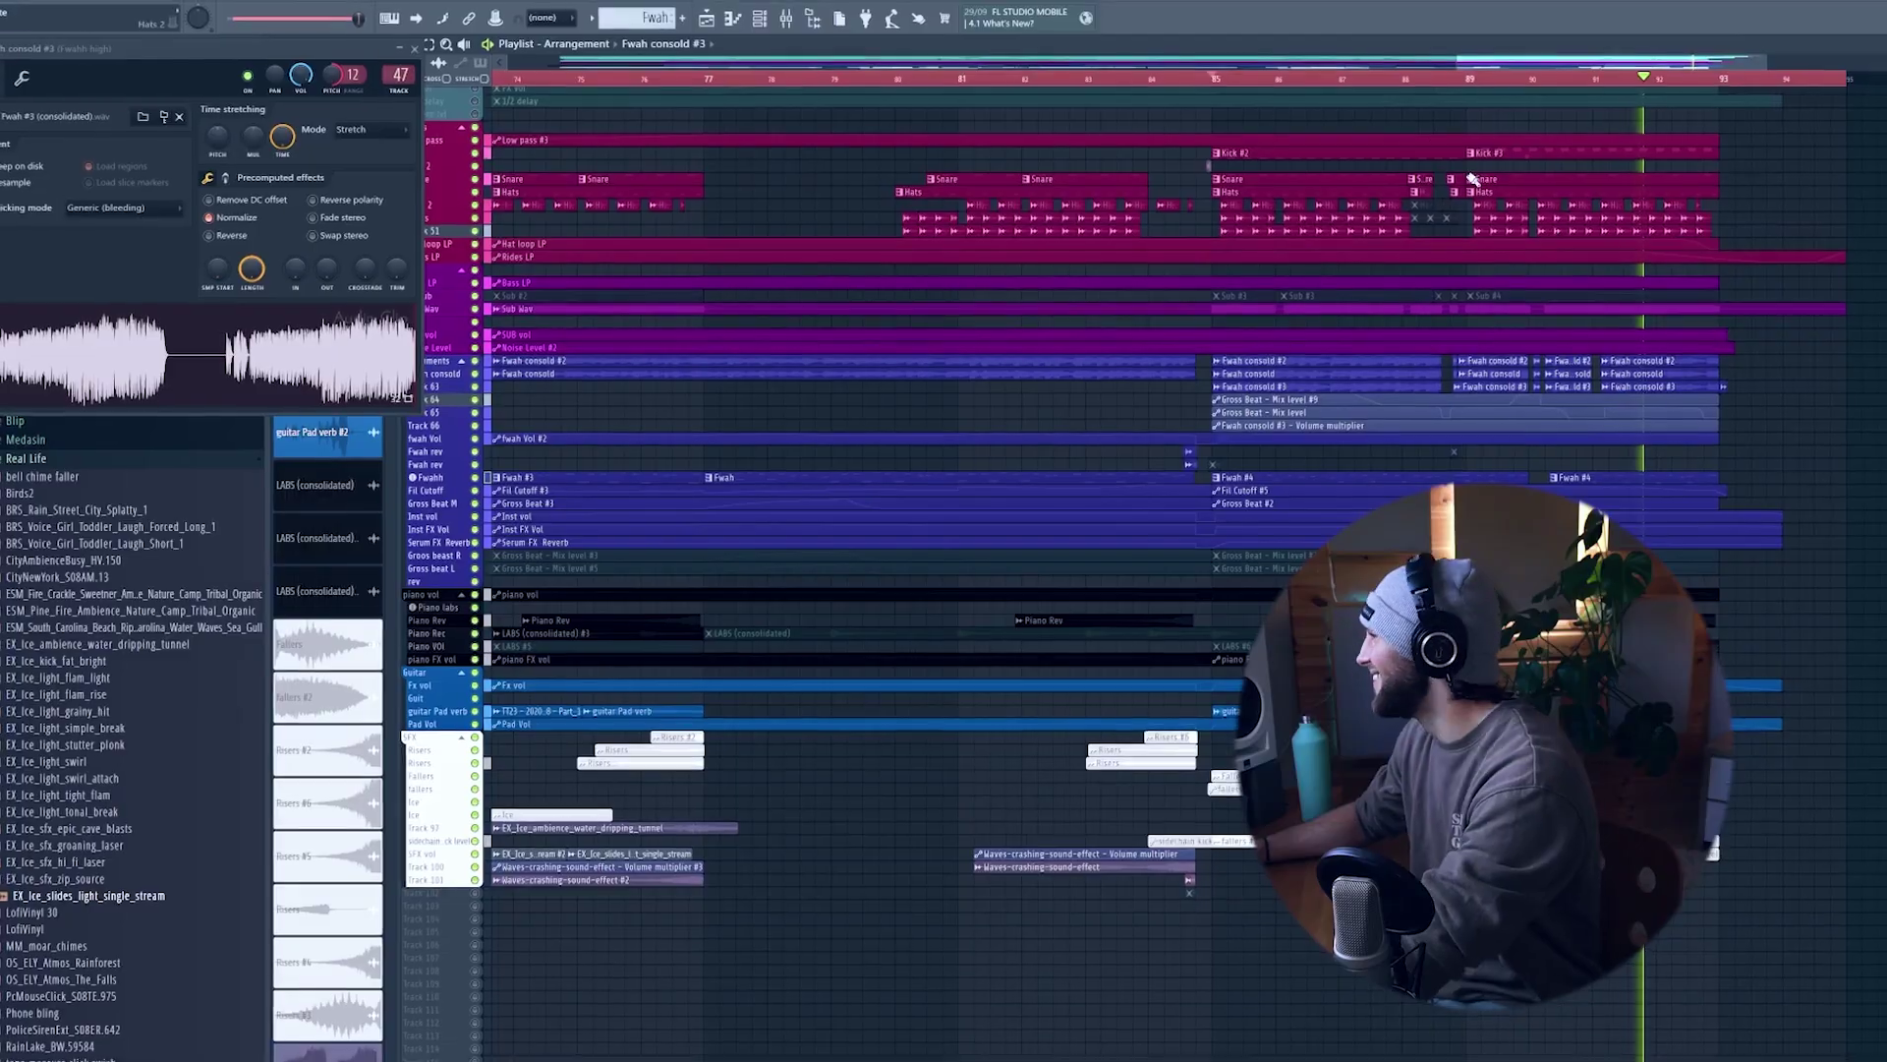
pyautogui.scroll(-5, 1105, 447)
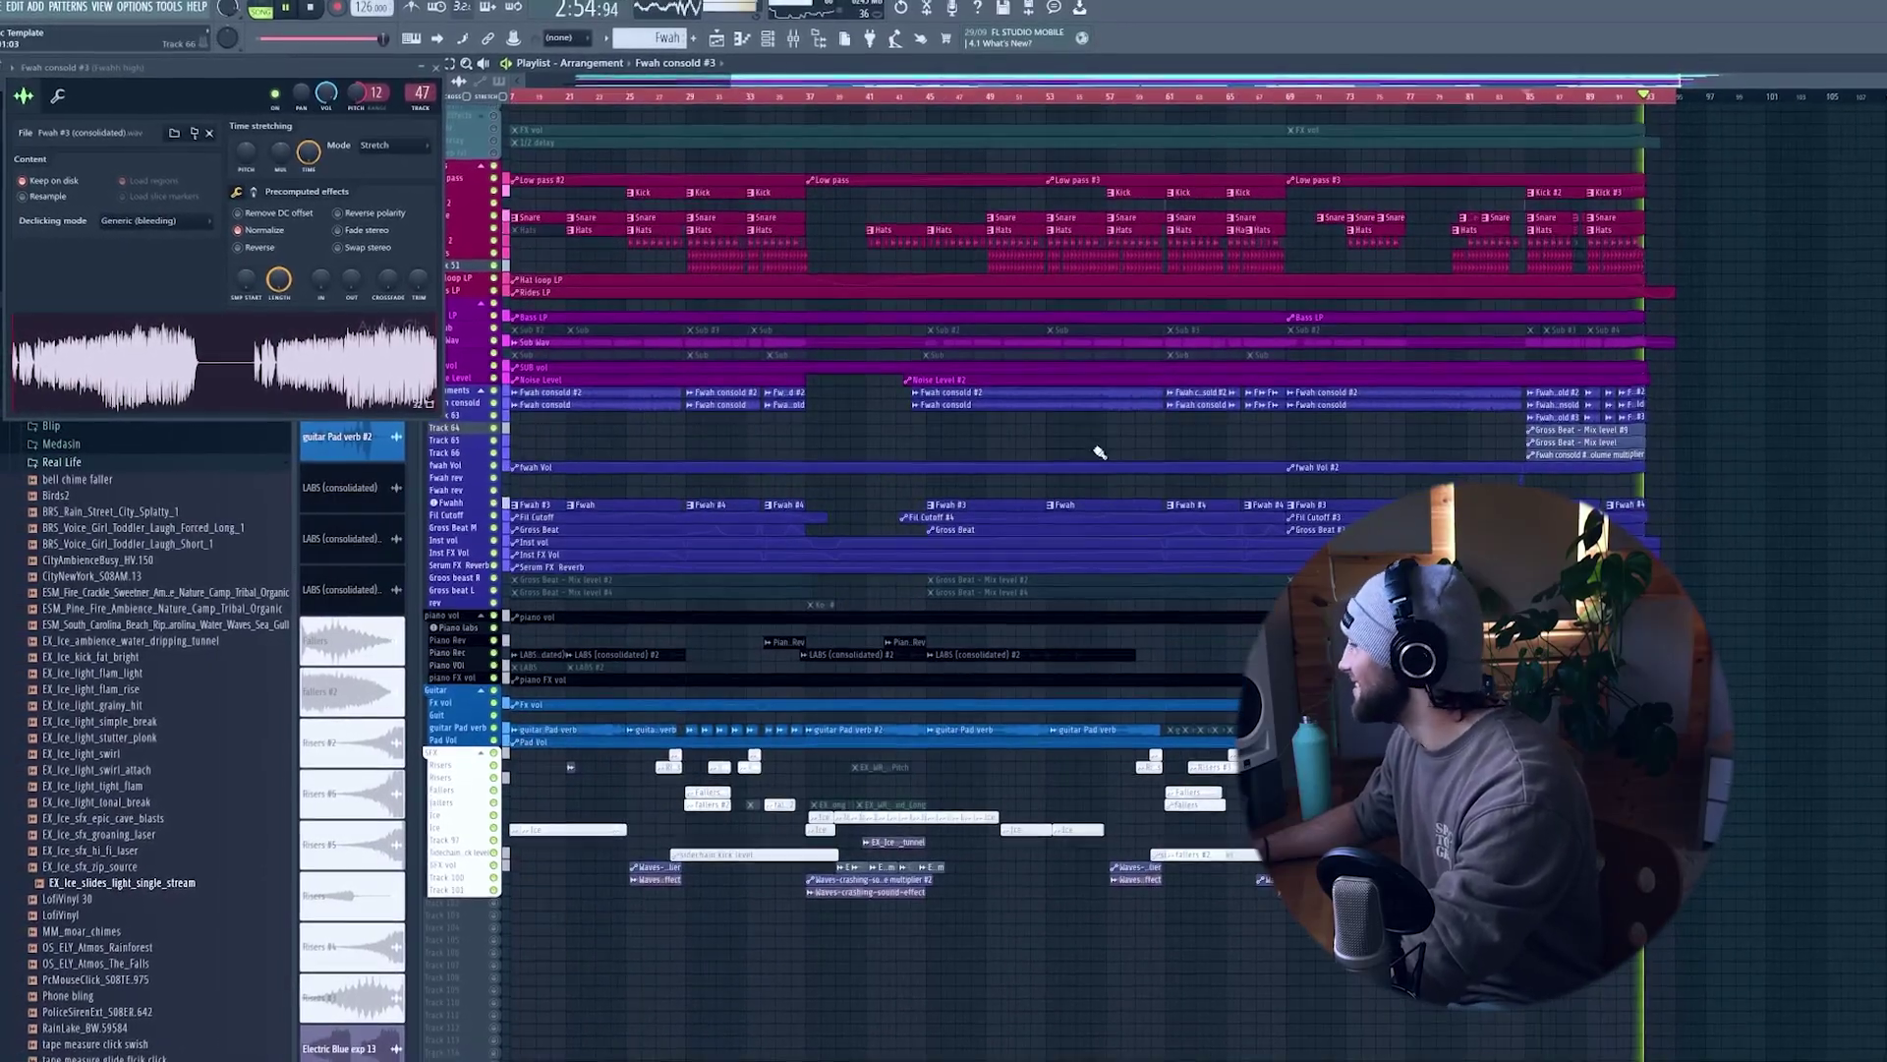